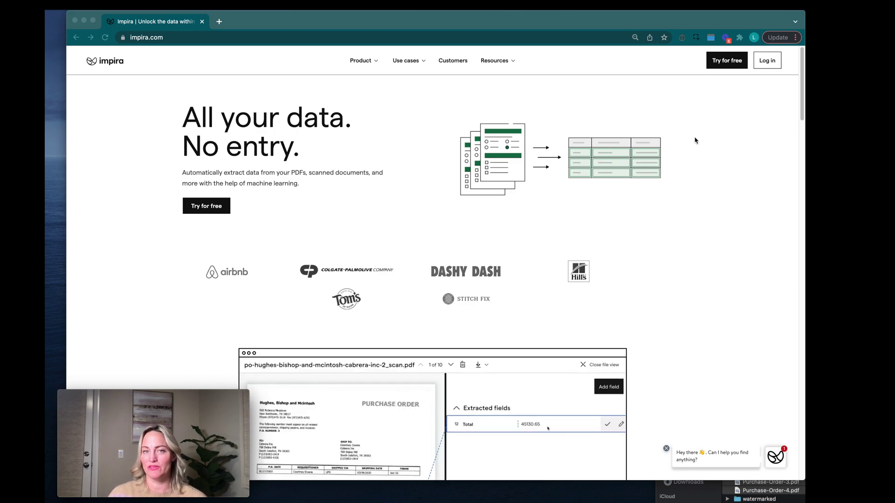
# Sign up for a free Impira account with the saved e-mail and password, then bring Finder forward.
pyautogui.click(726, 65)
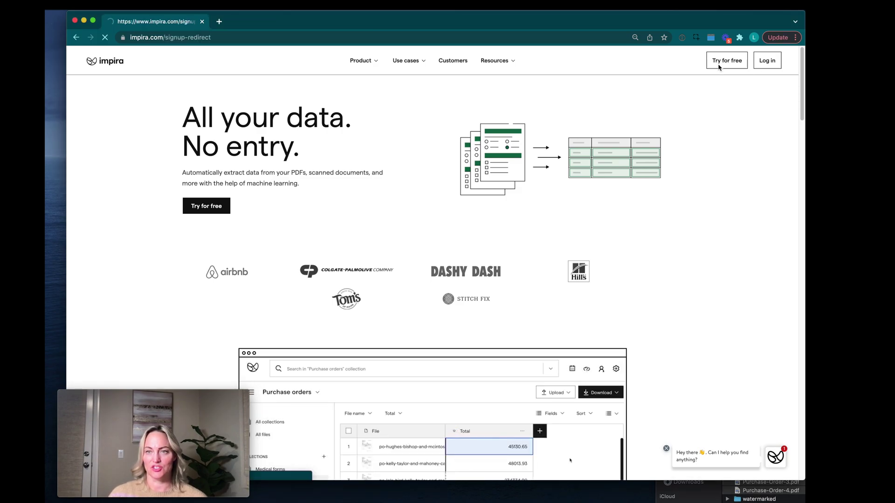
pyautogui.click(357, 246)
pyautogui.click(391, 329)
pyautogui.click(362, 281)
pyautogui.click(377, 297)
pyautogui.click(388, 339)
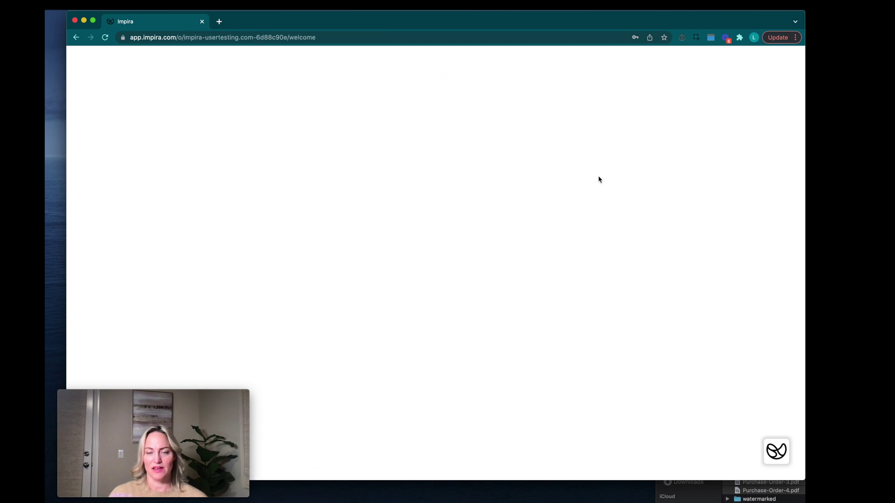
pyautogui.click(801, 390)
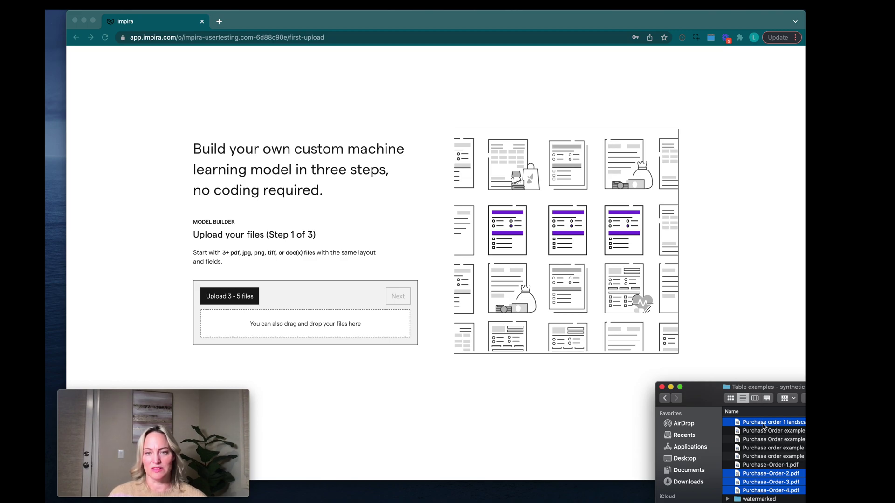
# Upload the four purchase-order PDFs from Finder and continue into First collection.
pyautogui.moveTo(763, 426); pyautogui.dragTo(383, 232)
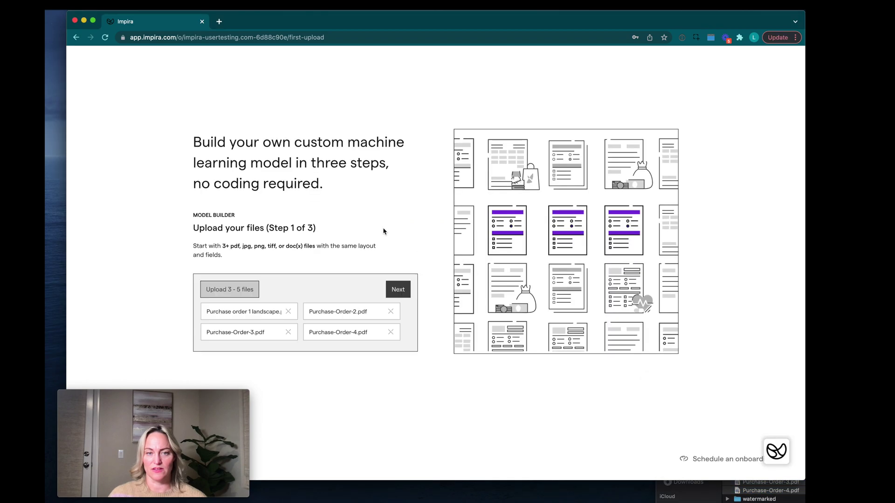
pyautogui.click(398, 289)
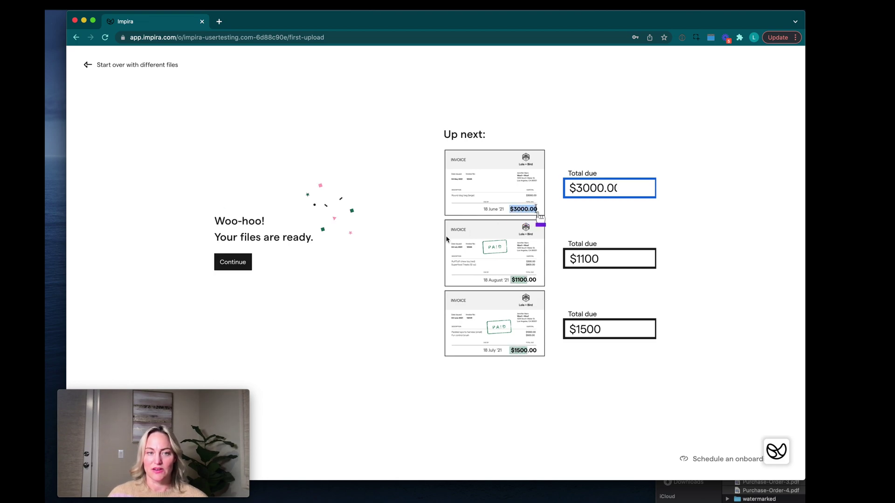
pyautogui.click(235, 264)
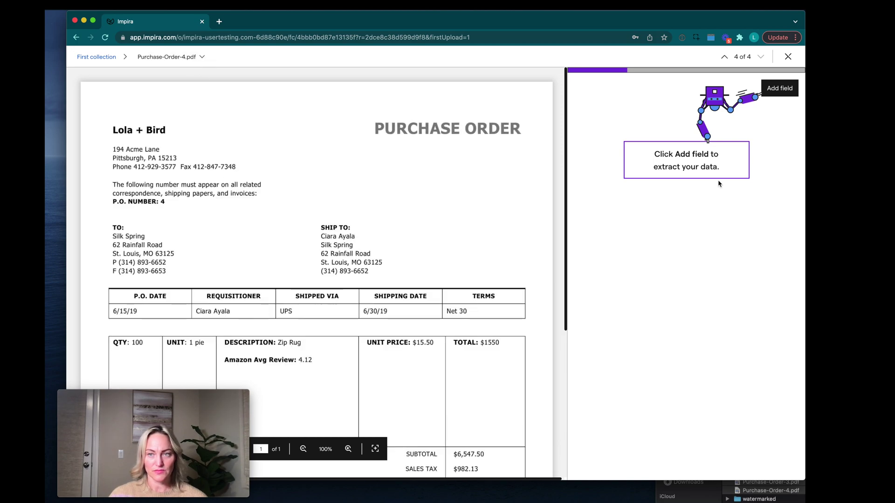
# Add a Street field extracting 62 Rainfall Road from Purchase-Order-4.
pyautogui.click(787, 92)
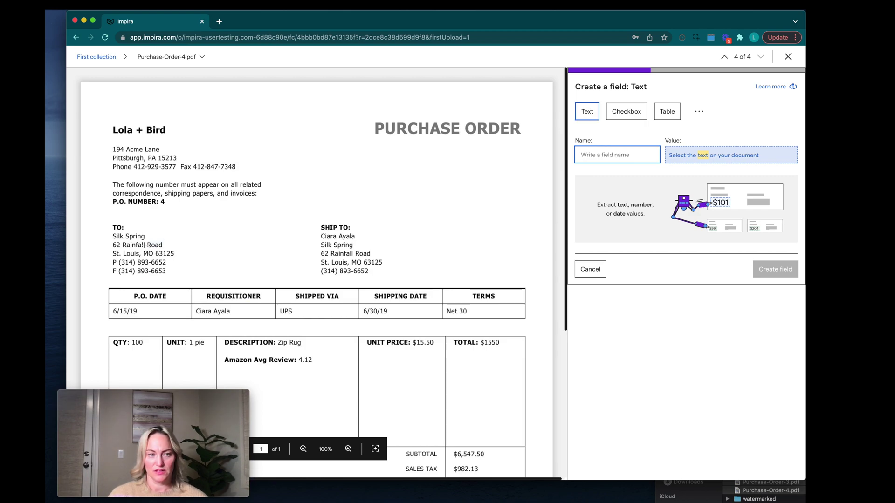
pyautogui.moveTo(113, 245); pyautogui.dragTo(336, 236)
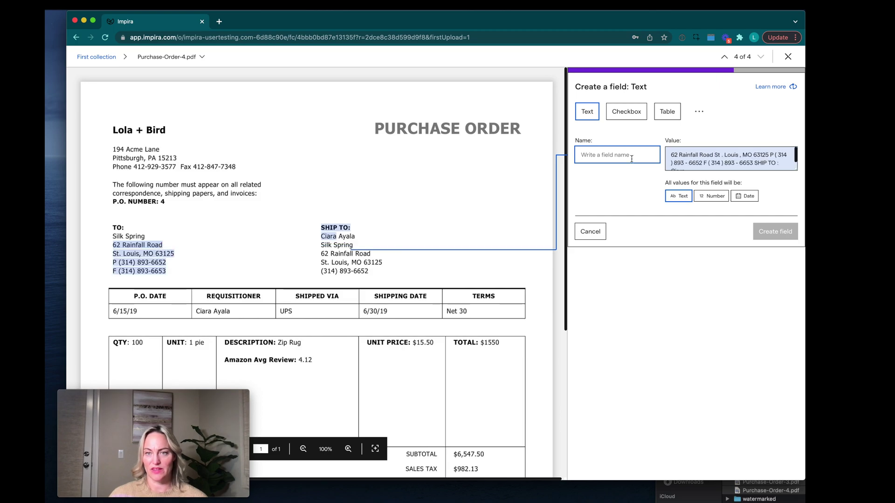
pyautogui.click(229, 232)
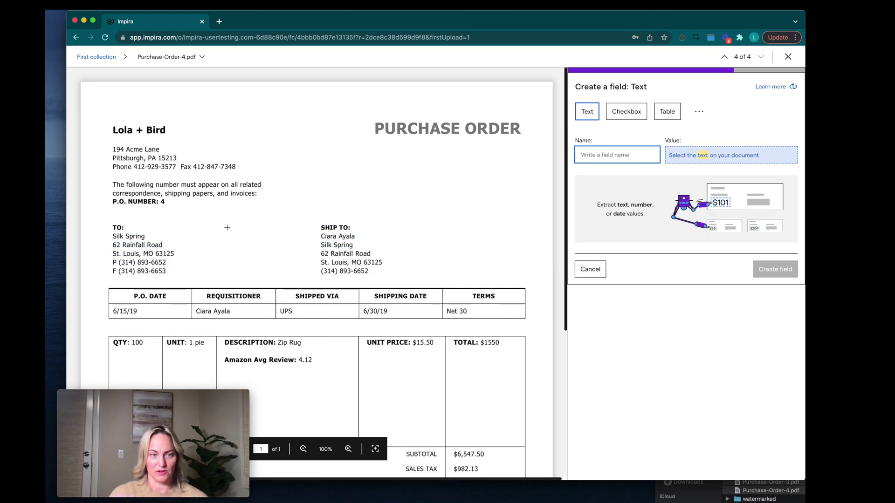
pyautogui.moveTo(113, 245); pyautogui.dragTo(163, 246)
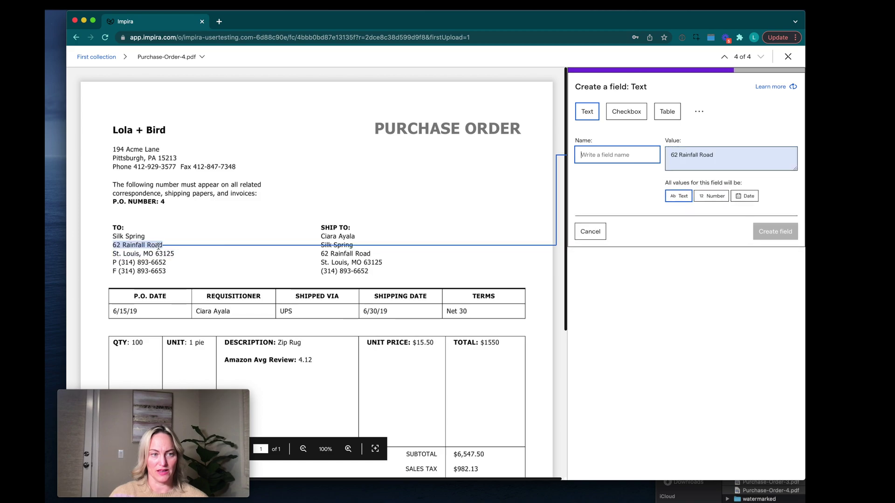
pyautogui.write('Ad')
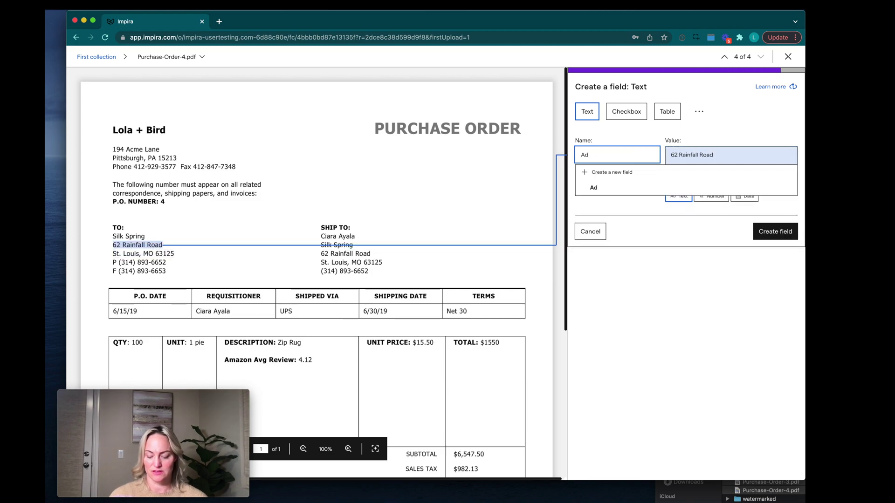
pyautogui.press('BackSpace')
pyautogui.press('BackSpace')
pyautogui.write('Street')
pyautogui.press('Return')
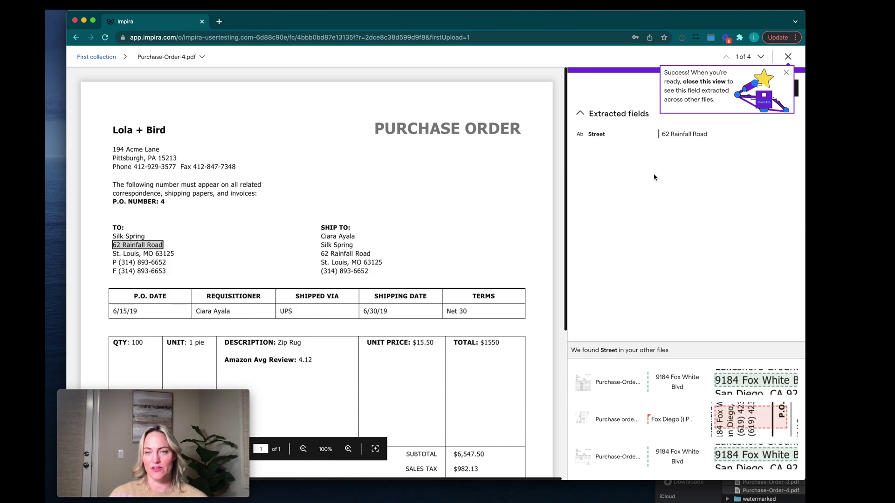
# Advance two files to the sideways Purchase order 1 landscape.pdf.
pyautogui.click(762, 57)
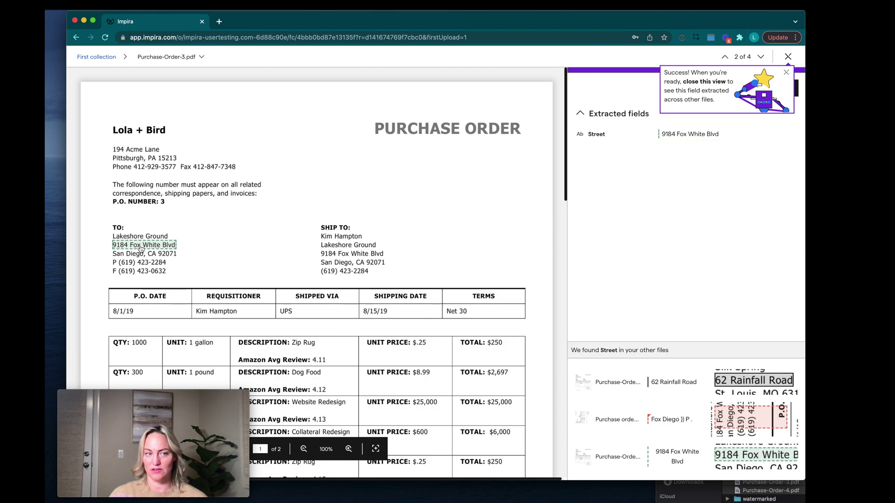
pyautogui.click(760, 57)
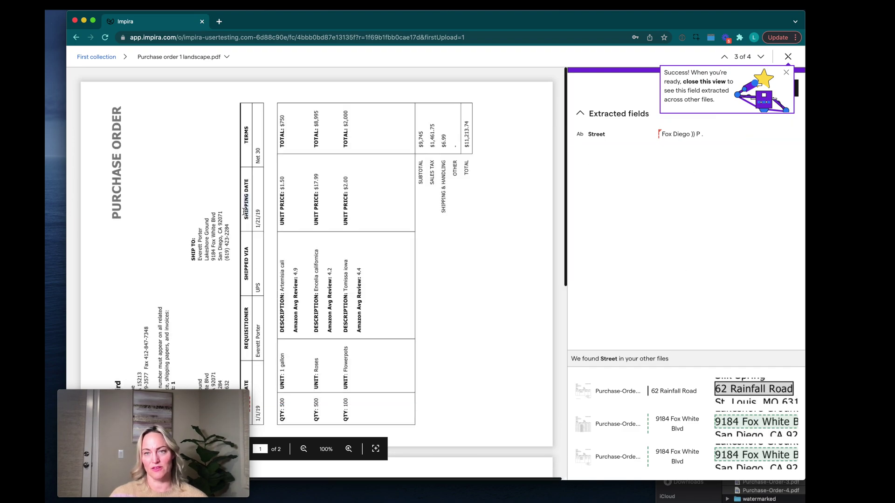
# Rotate page 1 of the landscape order upright, delete blank page 2, and save the changes.
pyautogui.click(229, 61)
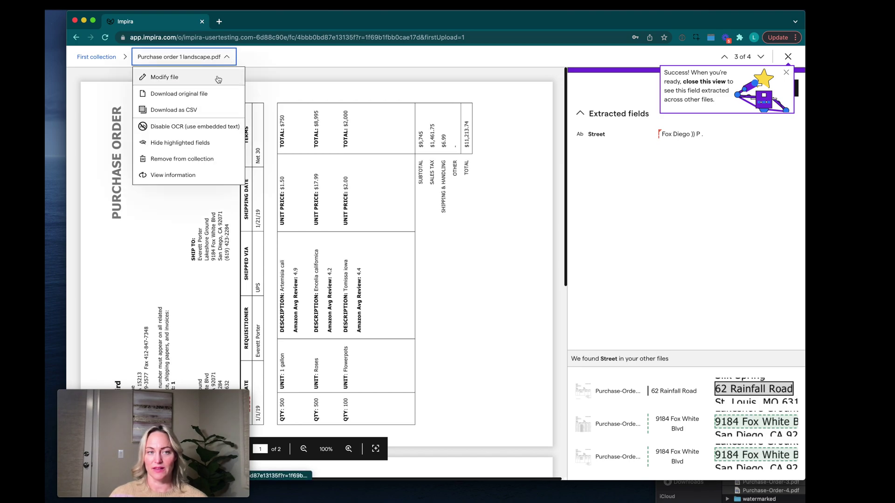
pyautogui.click(218, 78)
pyautogui.moveTo(196, 113)
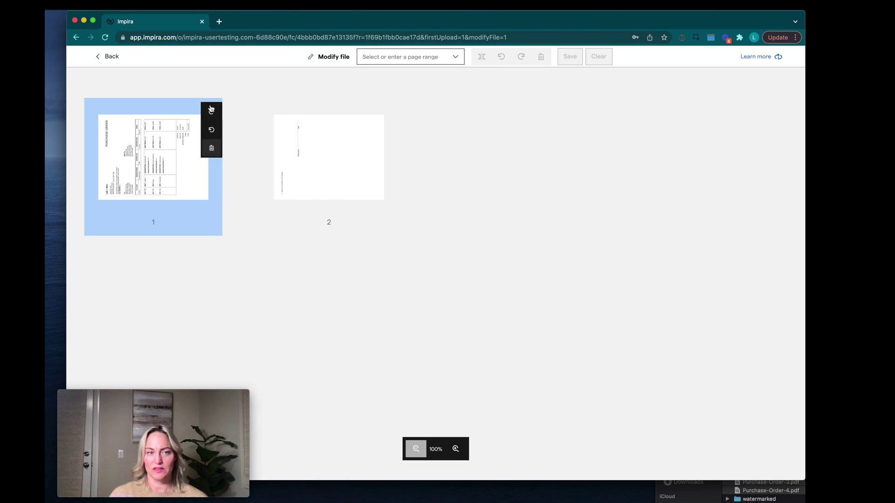
pyautogui.click(211, 112)
pyautogui.click(242, 147)
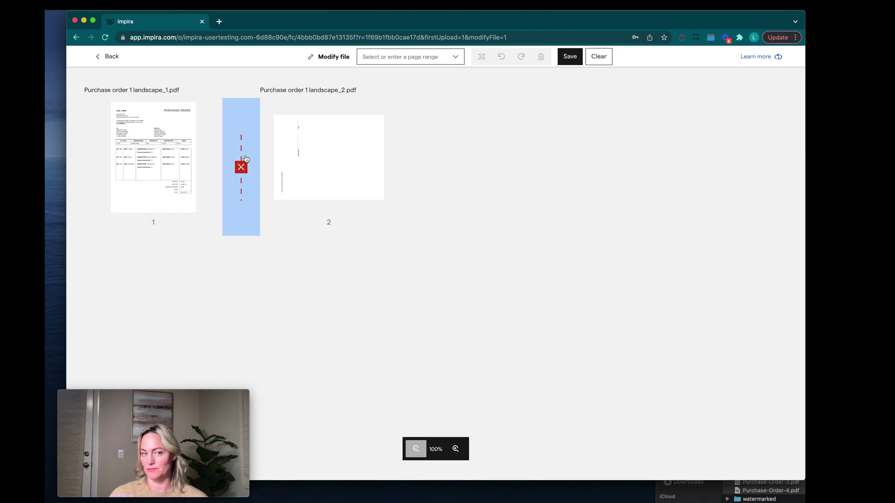
pyautogui.click(241, 167)
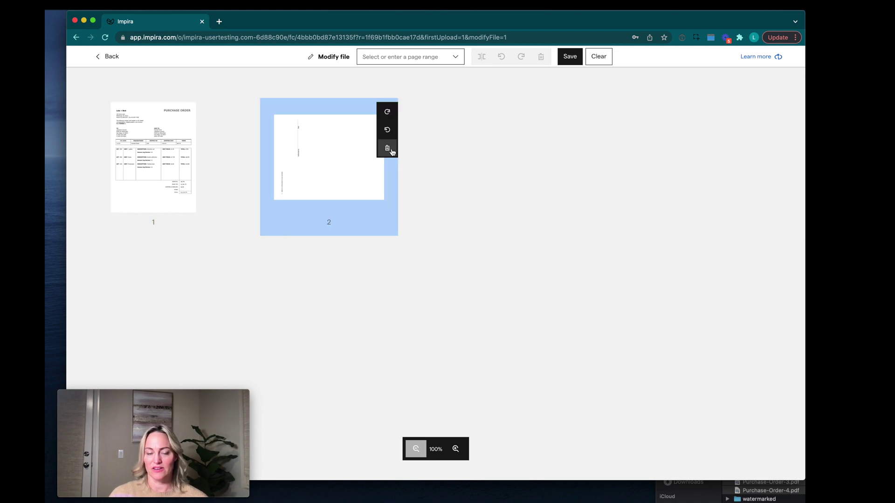
pyautogui.click(389, 150)
pyautogui.moveTo(186, 154)
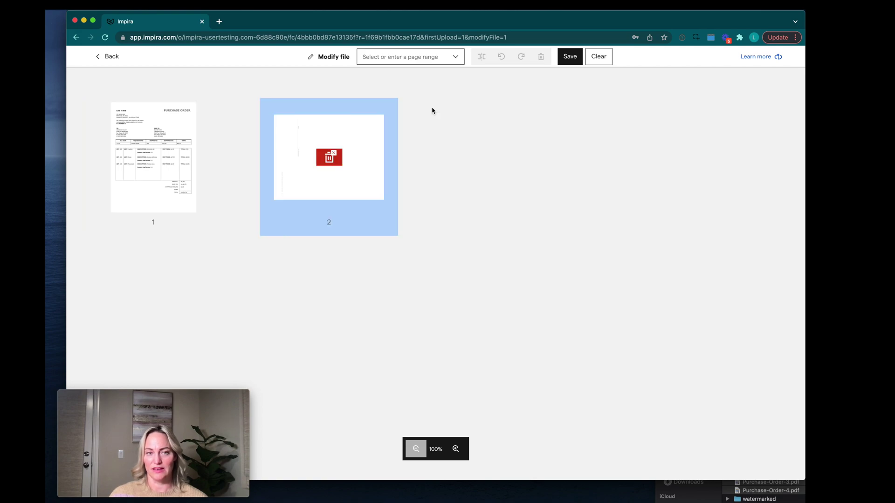
pyautogui.click(572, 59)
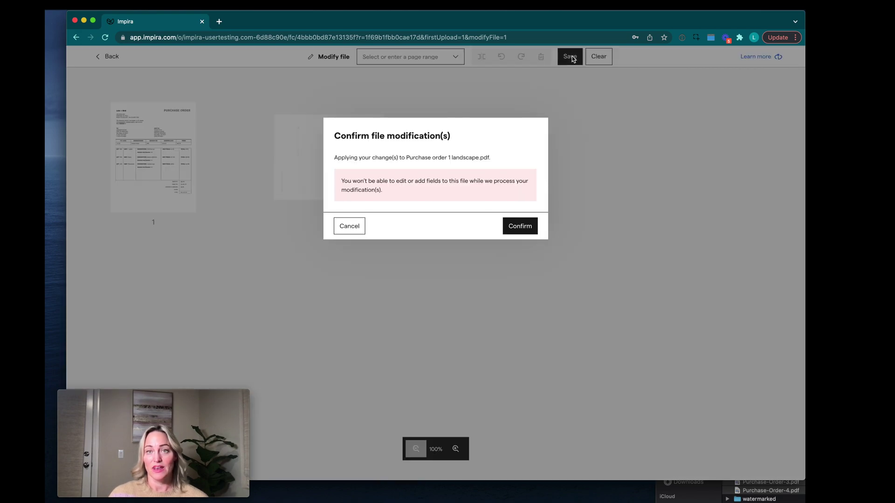
pyautogui.click(522, 228)
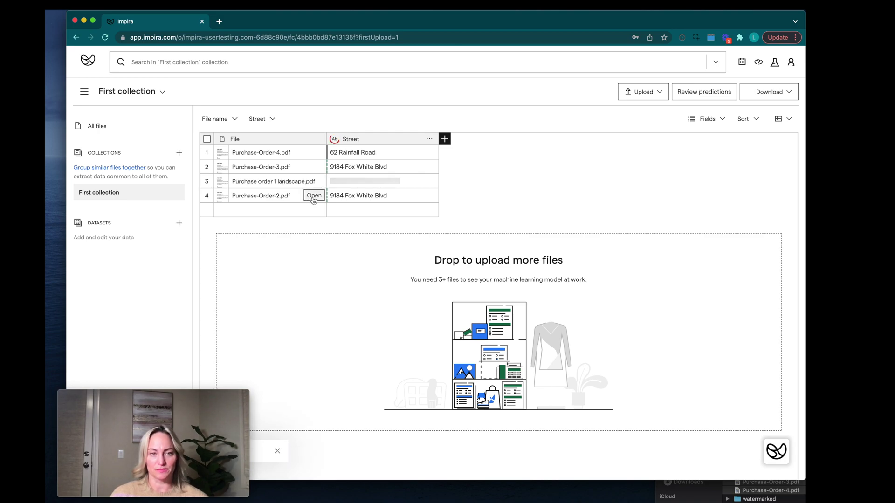
# On the landscape order, add a City State Zip field reading San Diego, CA 92071.
pyautogui.click(313, 196)
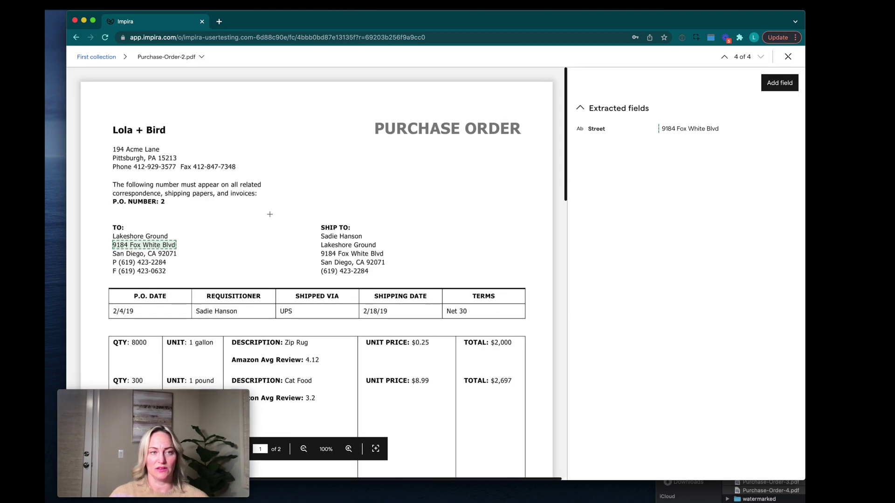
pyautogui.click(724, 57)
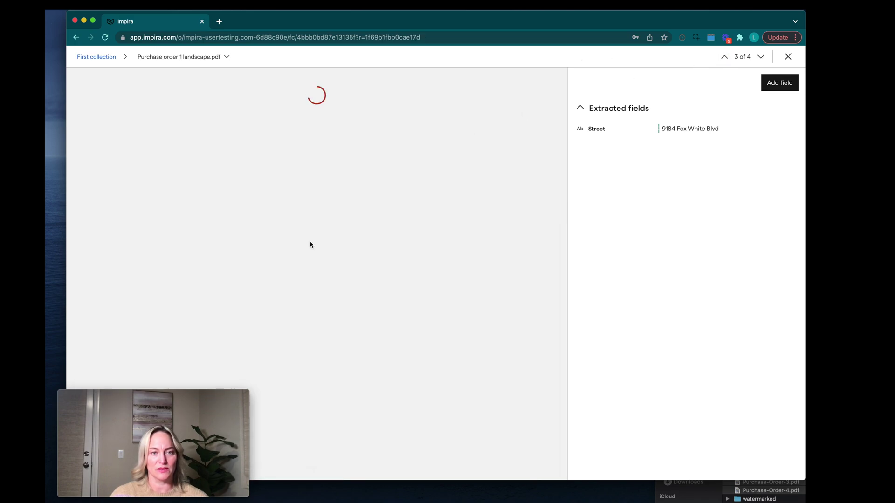
pyautogui.moveTo(677, 139)
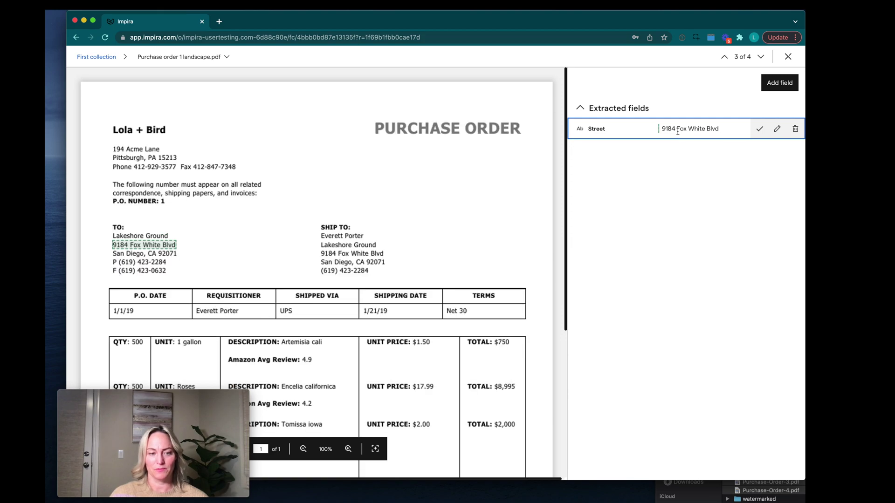
pyautogui.moveTo(117, 253); pyautogui.dragTo(177, 254)
pyautogui.write('City State')
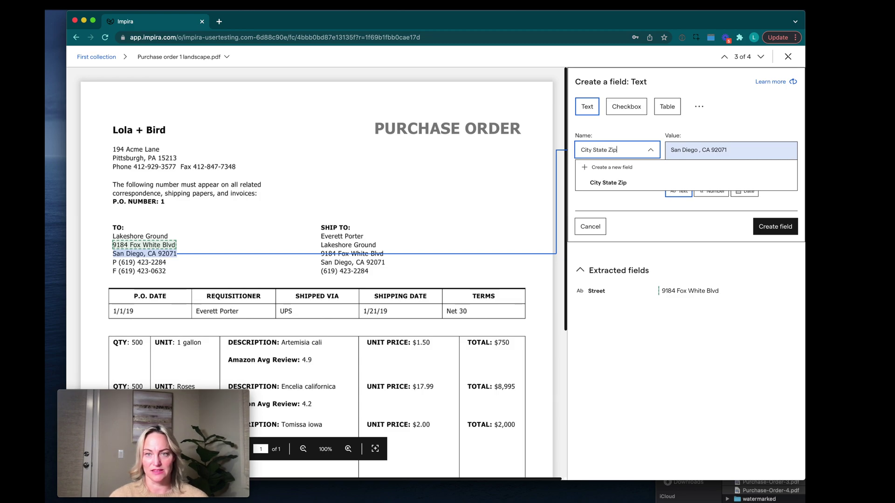
pyautogui.write(' Zip')
pyautogui.press('Return')
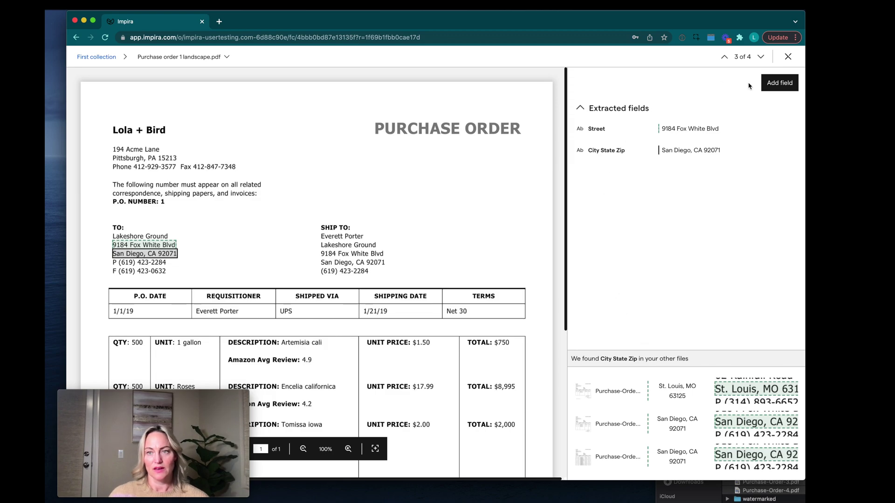
pyautogui.scroll(-4, 247, 284)
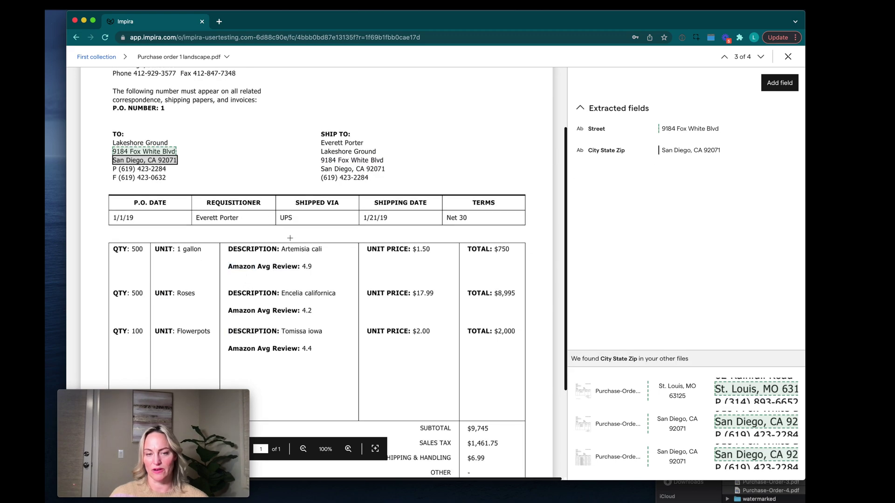
# Create a Line items table field and fit its row box over the first item row (500, 1 gallon).
pyautogui.click(788, 85)
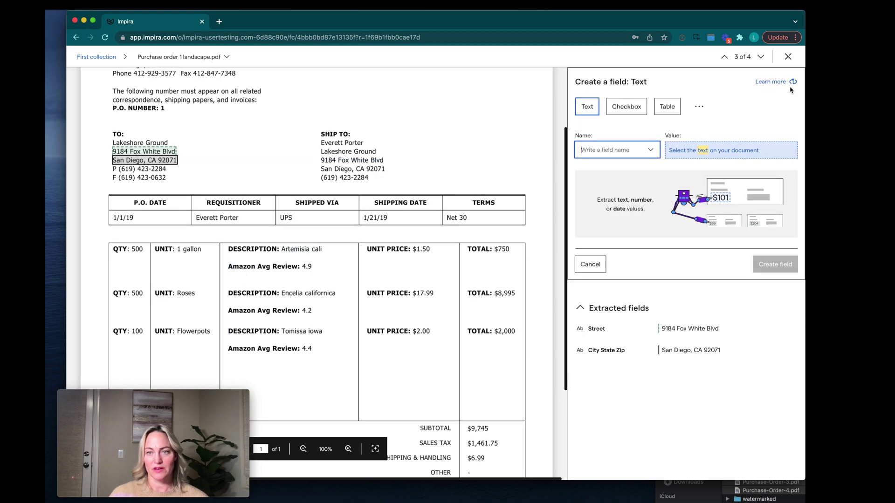
pyautogui.click(666, 110)
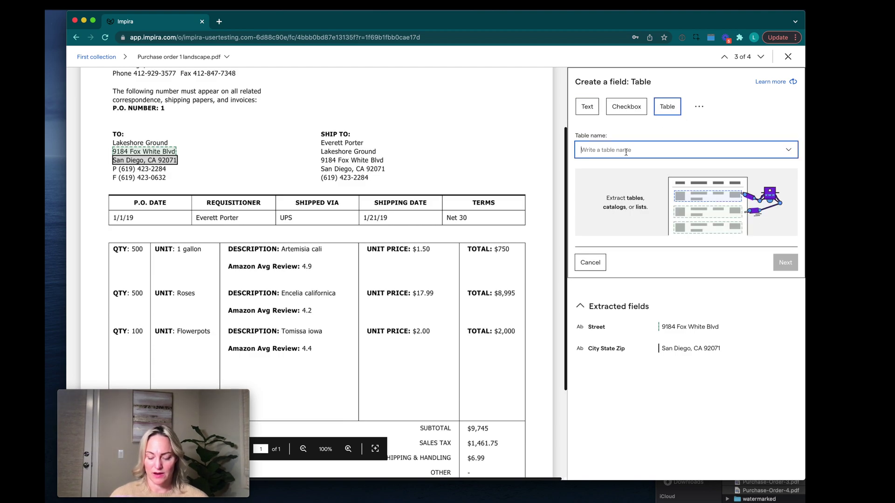
pyautogui.write('Line items')
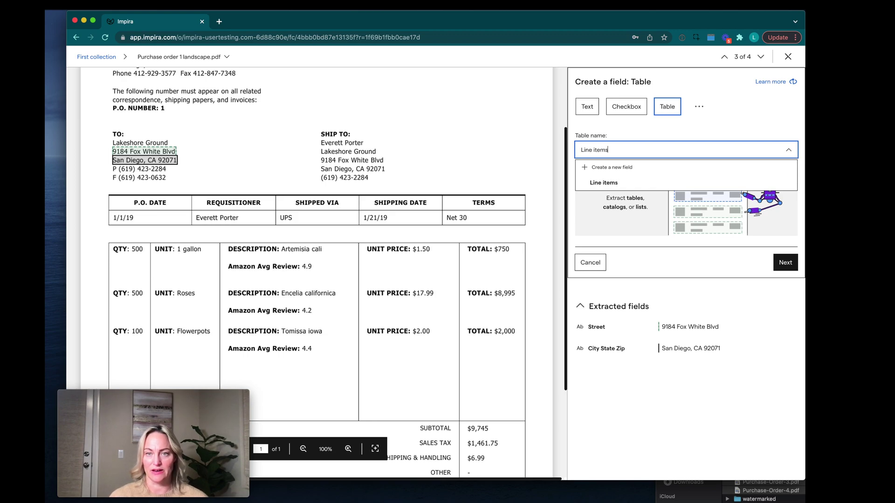
pyautogui.press('Return')
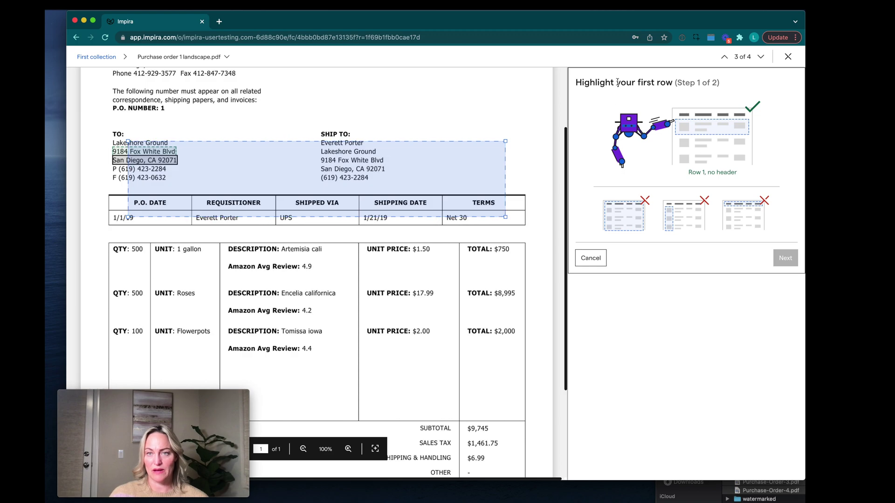
pyautogui.moveTo(377, 166); pyautogui.dragTo(365, 228)
pyautogui.moveTo(486, 211); pyautogui.dragTo(523, 242)
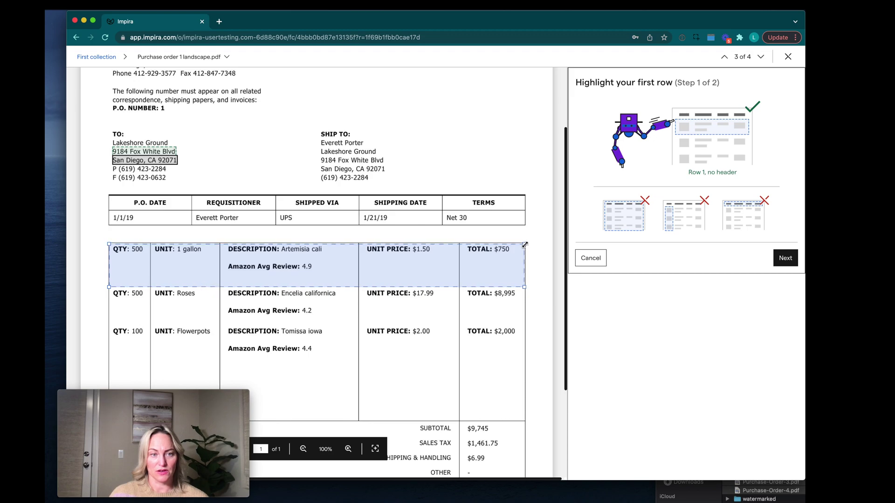
# Define the Qty (500), Unit (1 gallon) and Dsec (Artemisia cali) columns from row 1.
pyautogui.click(785, 257)
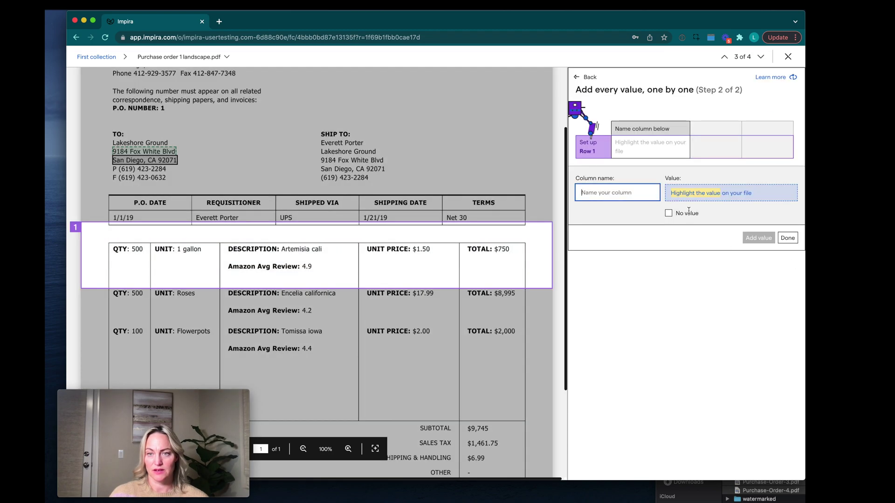
pyautogui.click(137, 250)
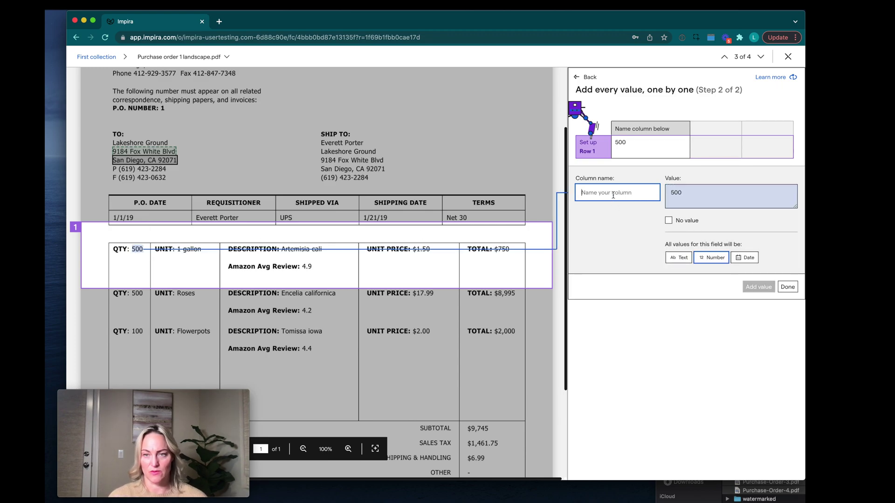
pyautogui.write('Qty')
pyautogui.press('Return')
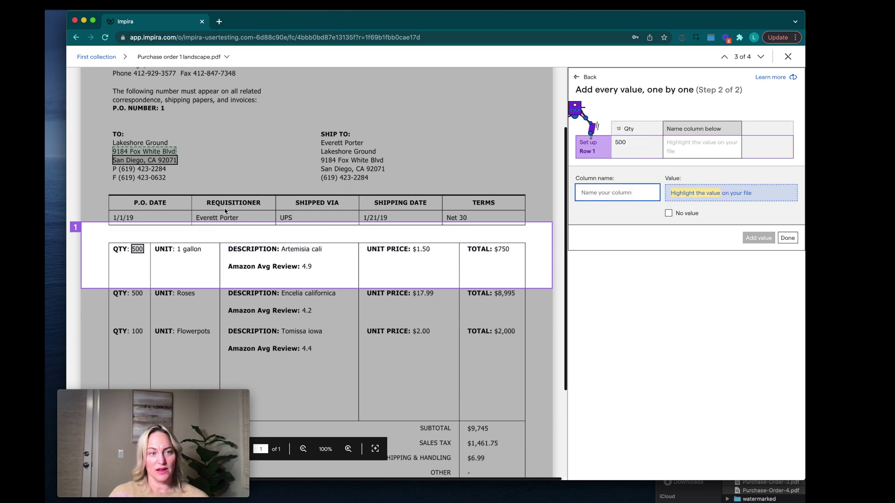
pyautogui.click(179, 250)
pyautogui.keyDown('shift'); pyautogui.click(199, 251); pyautogui.keyUp('shift')
pyautogui.write('Unit')
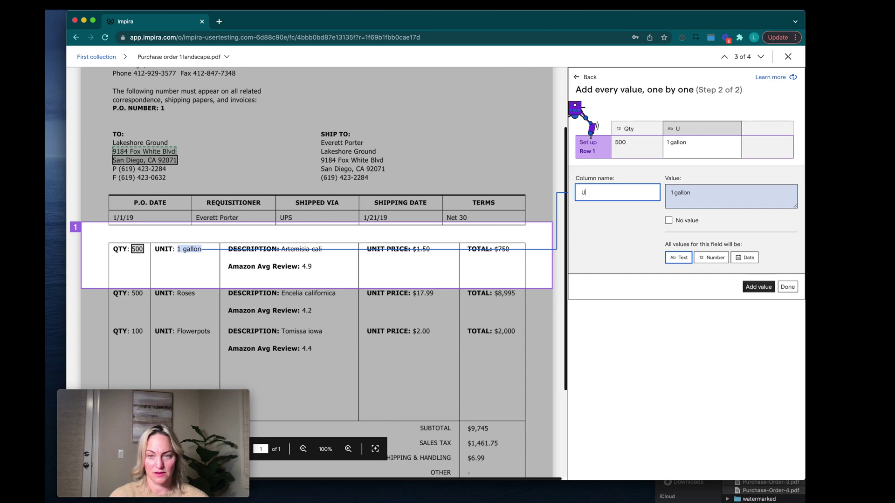
pyautogui.press('Return')
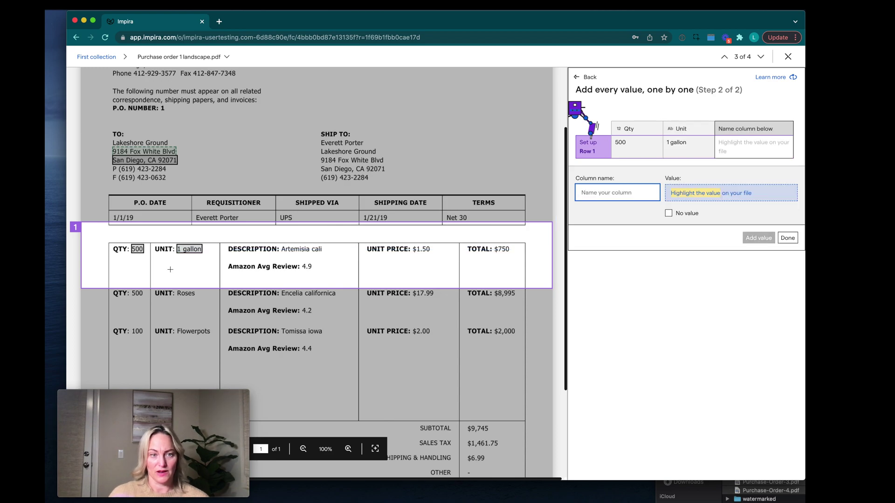
pyautogui.click(291, 249)
pyautogui.keyDown('shift'); pyautogui.click(320, 251); pyautogui.keyUp('shift')
pyautogui.write('Dsec')
pyautogui.press('Return')
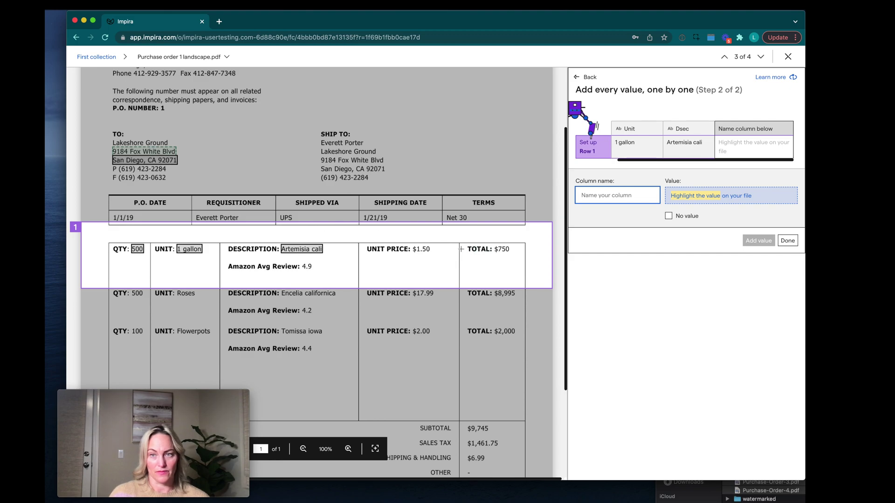
# Add the Price (1.50) and Total (750) columns and finish the table setup.
pyautogui.click(419, 250)
pyautogui.write('Or')
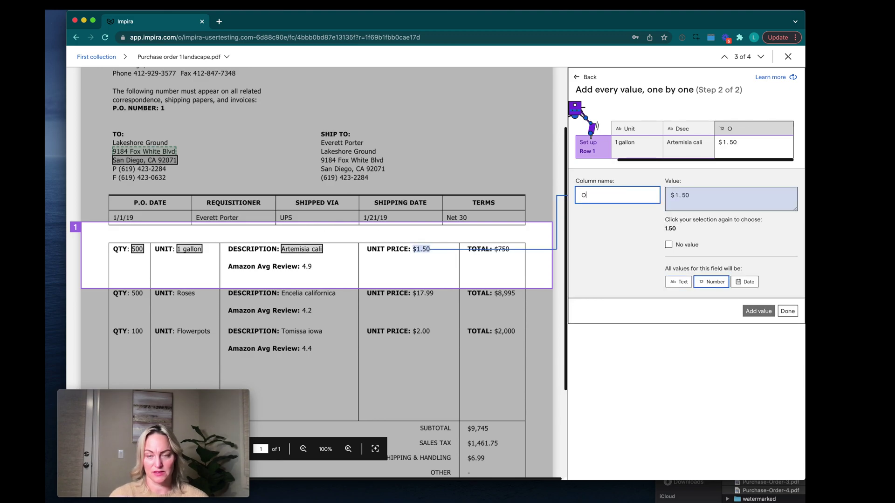
pyautogui.press('BackSpace')
pyautogui.press('BackSpace')
pyautogui.write('Price')
pyautogui.press('Return')
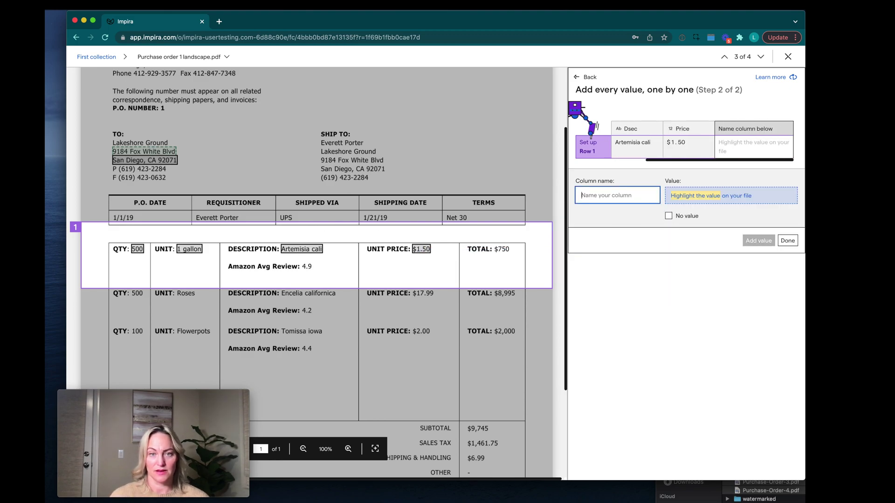
pyautogui.click(504, 248)
pyautogui.write('Total')
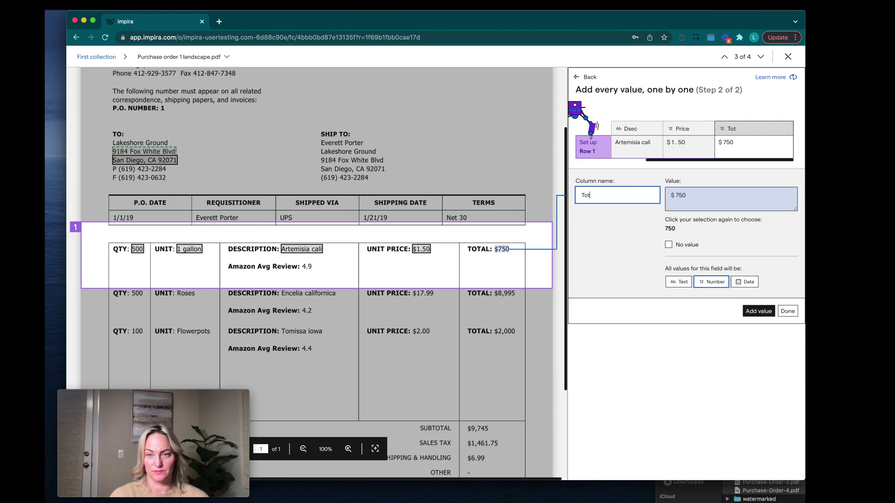
pyautogui.press('Return')
pyautogui.click(787, 241)
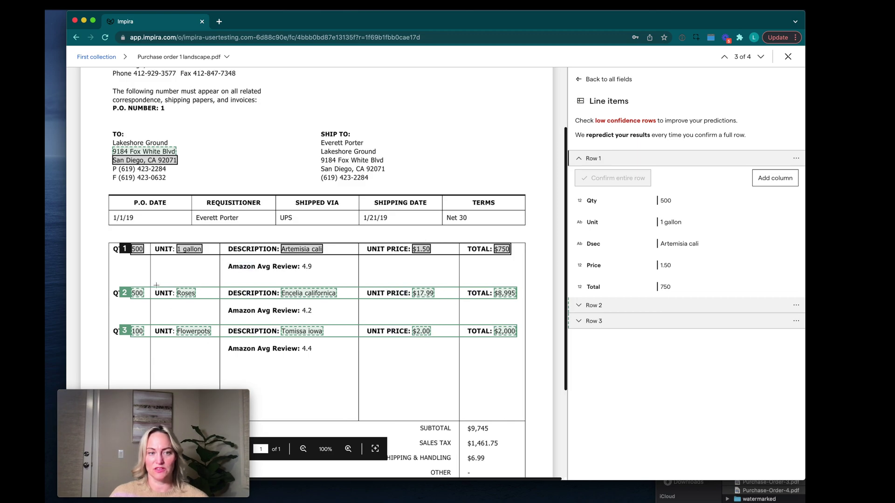
# Confirm Line items rows 2 and 3 (100, Flowerpots, Tomissa iowa, 2.00, 2000), then move to Purchase-Order-3.pdf.
pyautogui.click(596, 305)
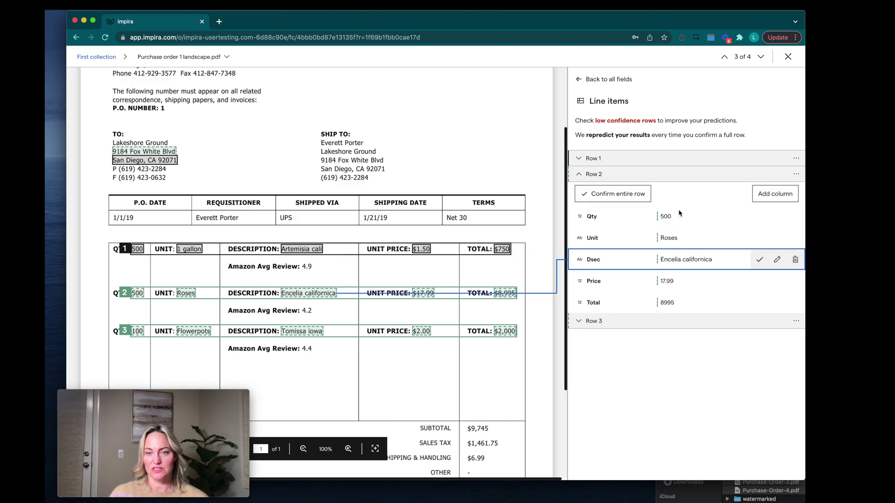
pyautogui.click(632, 200)
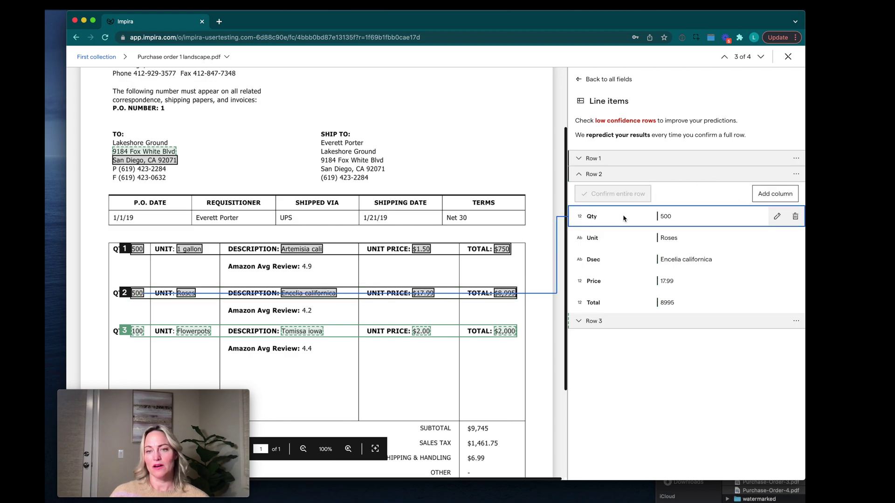
pyautogui.click(596, 322)
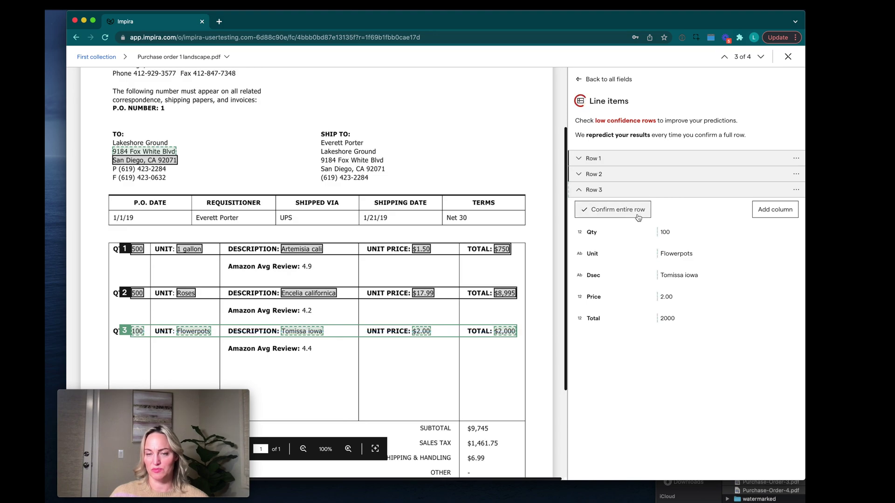
pyautogui.click(760, 231)
pyautogui.click(761, 254)
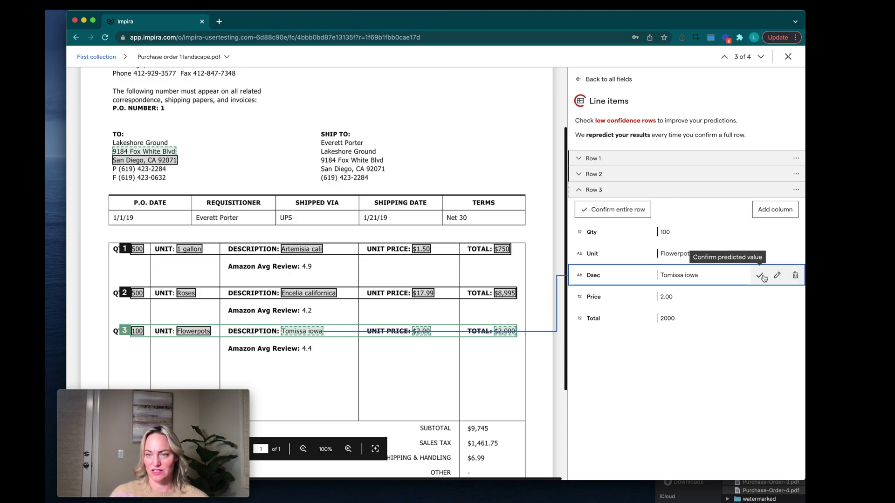
pyautogui.click(761, 275)
pyautogui.click(761, 297)
pyautogui.click(760, 320)
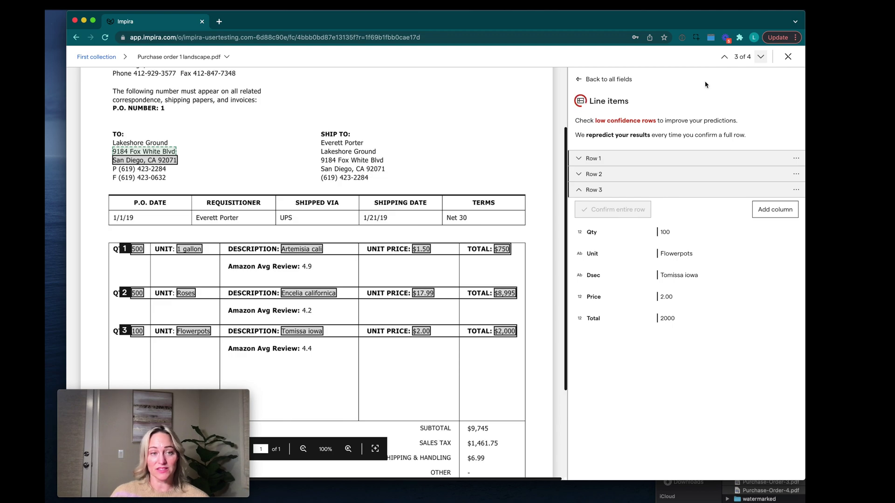
pyautogui.click(760, 56)
pyautogui.scroll(-2, 261, 298)
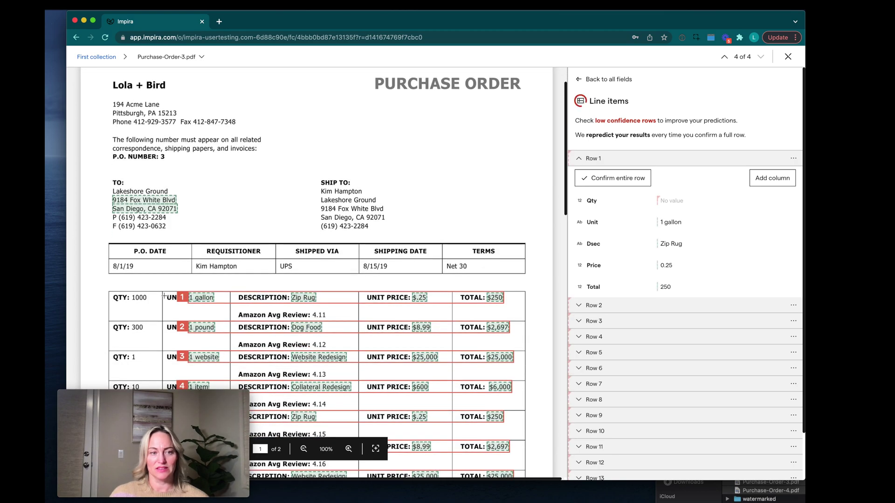
# Fill row 1's missing Qty with 1000, confirm the row, and go back to Purchase-Order-2.pdf.
pyautogui.click(672, 200)
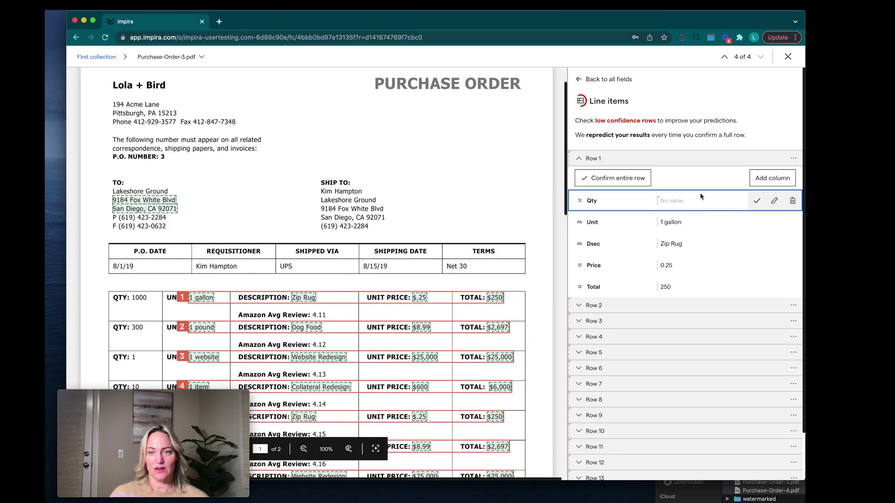
pyautogui.click(665, 201)
pyautogui.click(682, 204)
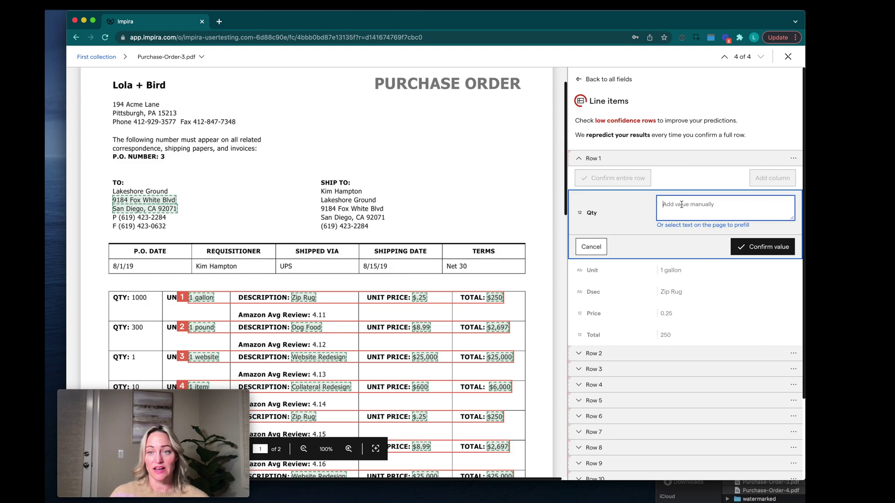
pyautogui.moveTo(132, 298); pyautogui.dragTo(147, 298)
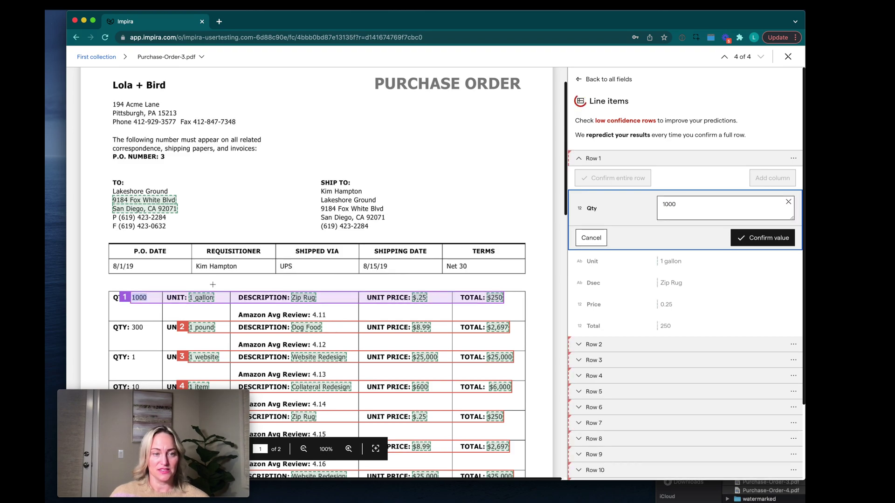
pyautogui.click(761, 238)
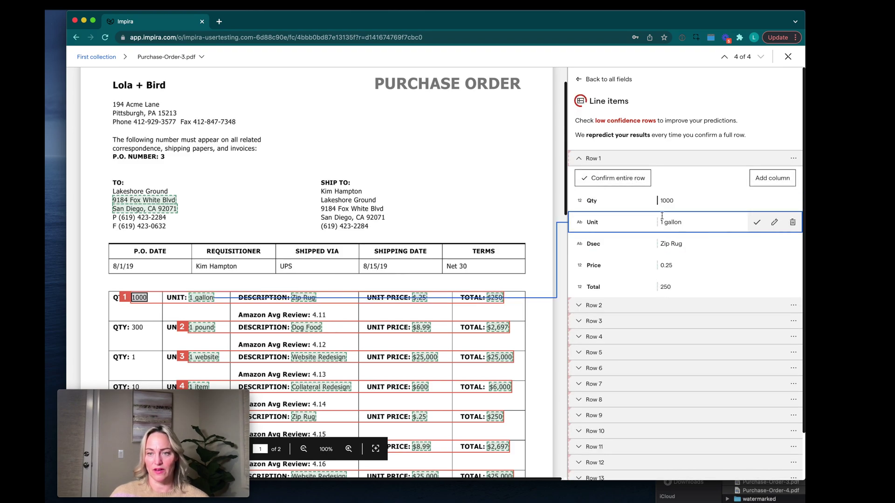
pyautogui.click(617, 180)
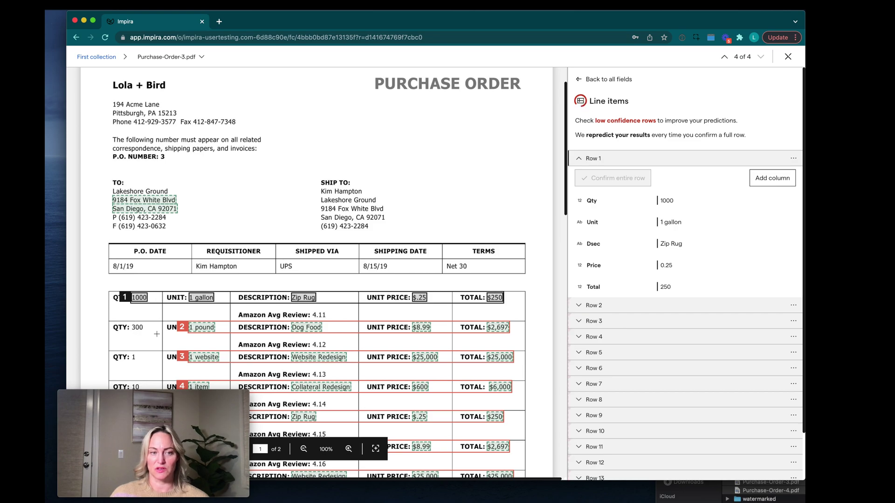
pyautogui.click(724, 57)
pyautogui.click(724, 57)
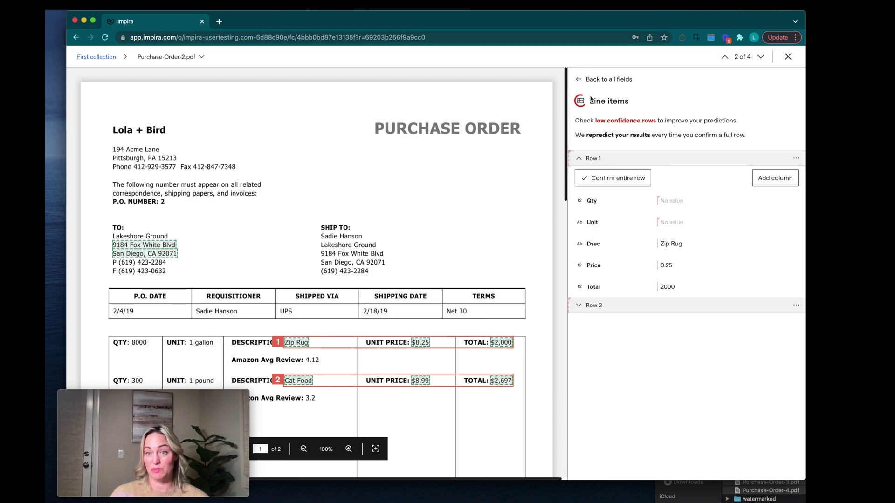
# Back on Purchase-Order-4, set row 1's Dsec to 'Zip Rug' from the PDF and confirm the row.
pyautogui.moveTo(656, 203)
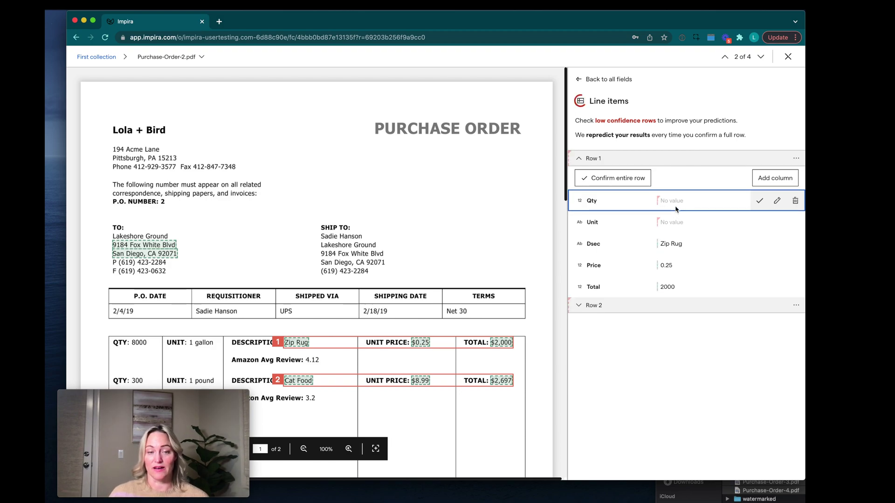
pyautogui.click(725, 58)
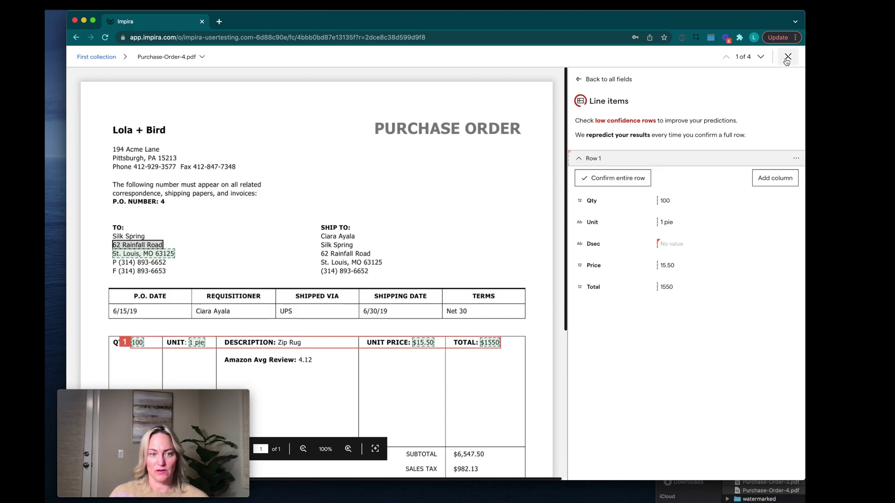
pyautogui.click(677, 246)
pyautogui.moveTo(279, 343); pyautogui.dragTo(302, 344)
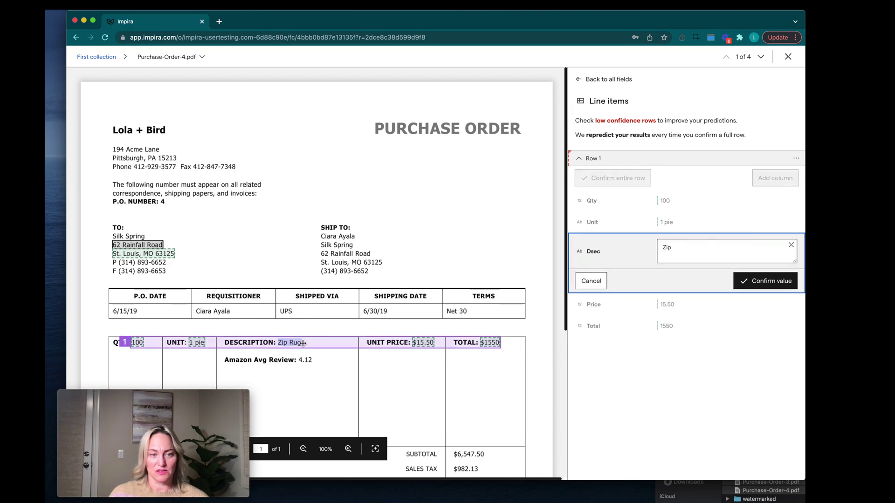
pyautogui.click(746, 282)
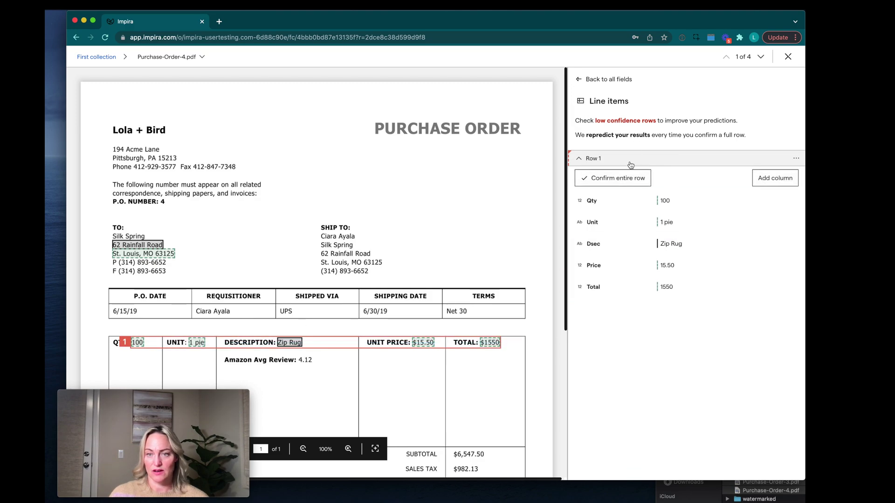
pyautogui.click(624, 179)
# Advance to Purchase-Order-2.pdf, then close the viewer to return to the collection.
pyautogui.click(762, 57)
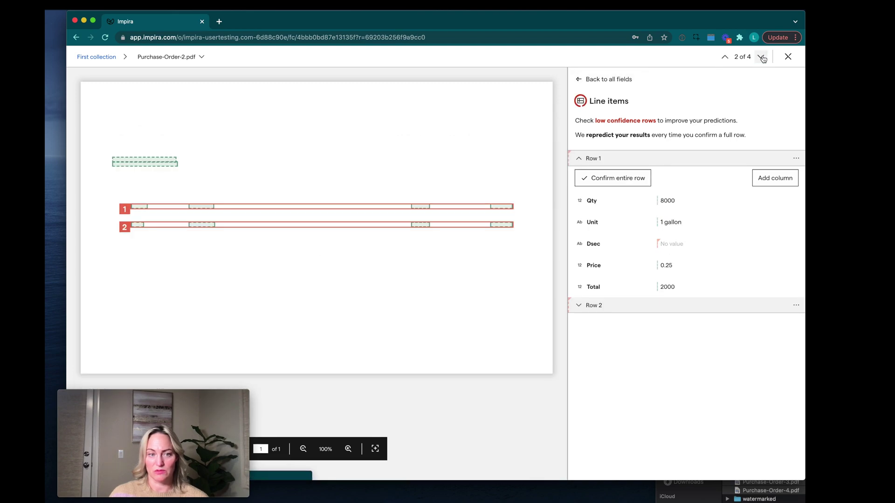
pyautogui.scroll(-2, 360, 317)
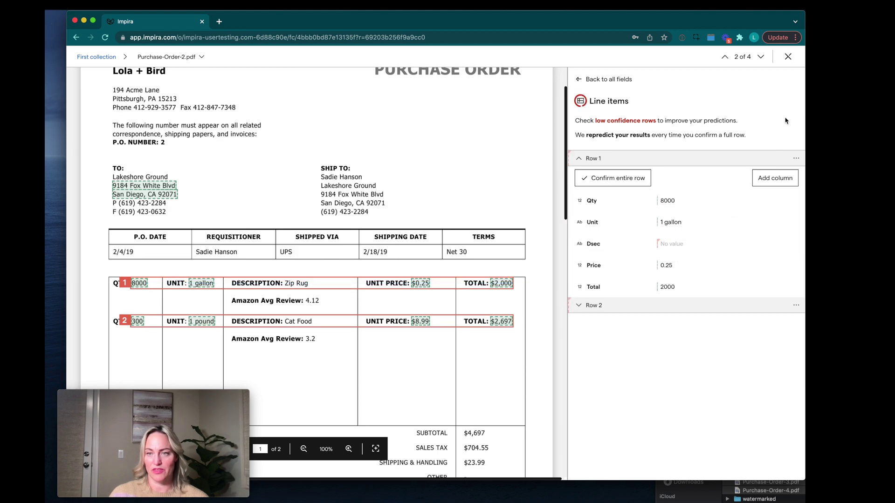
pyautogui.click(787, 58)
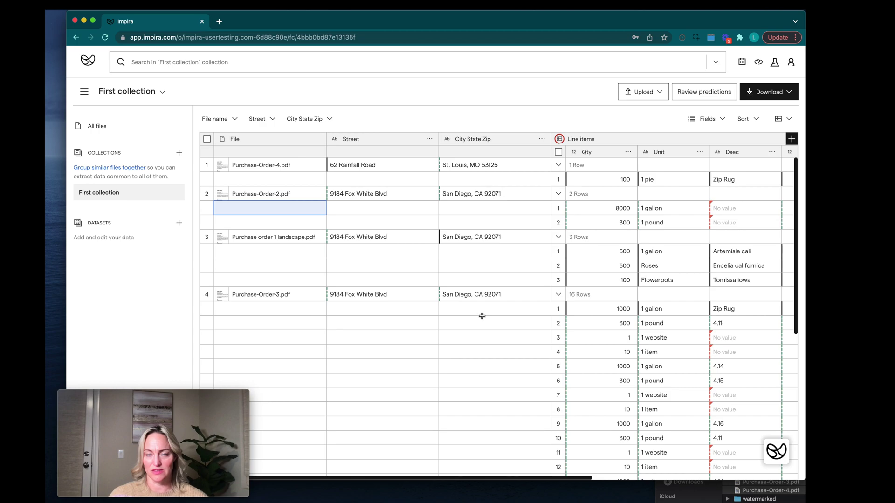
# Look over the First collection table, then open Purchase-Order-2.pdf for review.
pyautogui.hscroll(3, 515, 308)
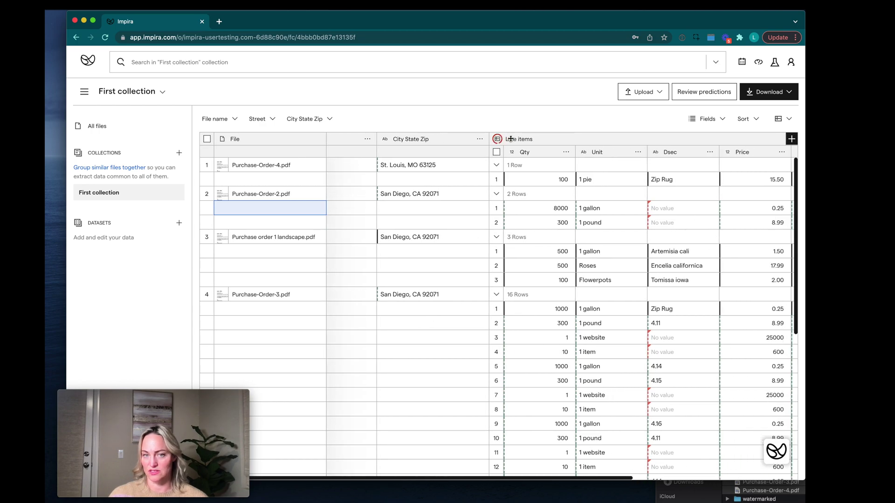
pyautogui.hscroll(10, 580, 383)
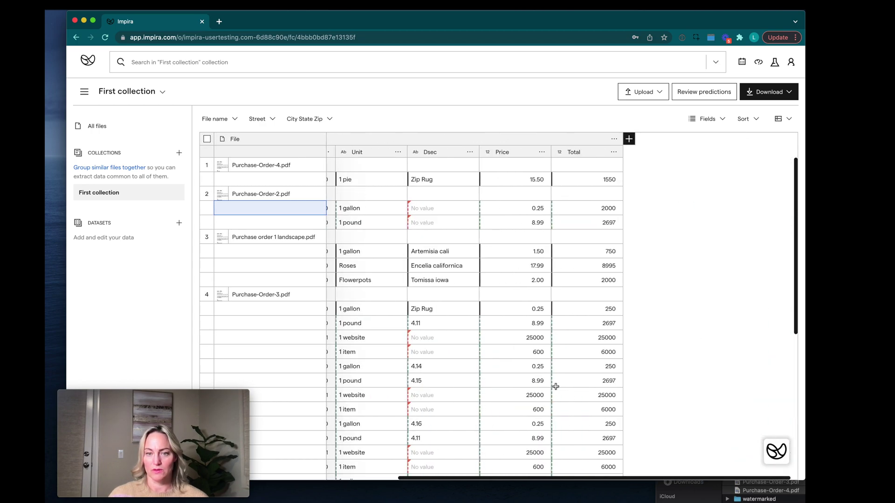
pyautogui.hscroll(-7, 534, 387)
pyautogui.scroll(-10, 534, 386)
pyautogui.scroll(6, 535, 391)
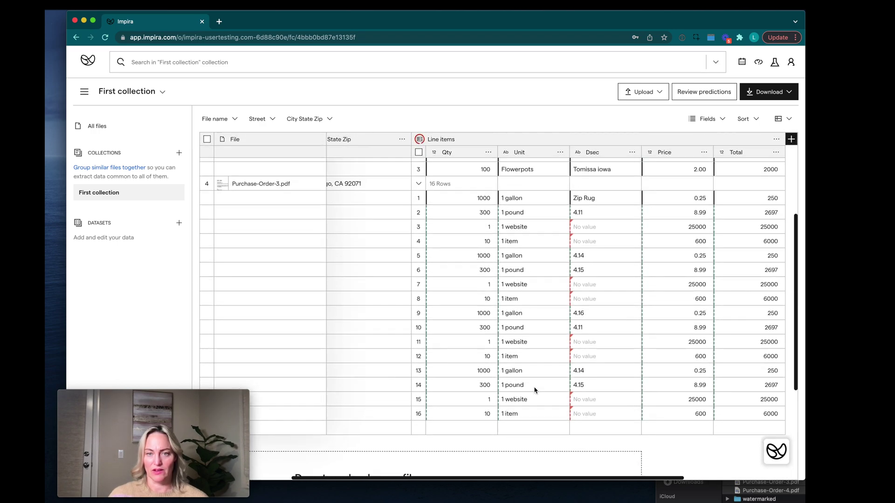
pyautogui.scroll(5, 535, 390)
pyautogui.hscroll(-3, 460, 386)
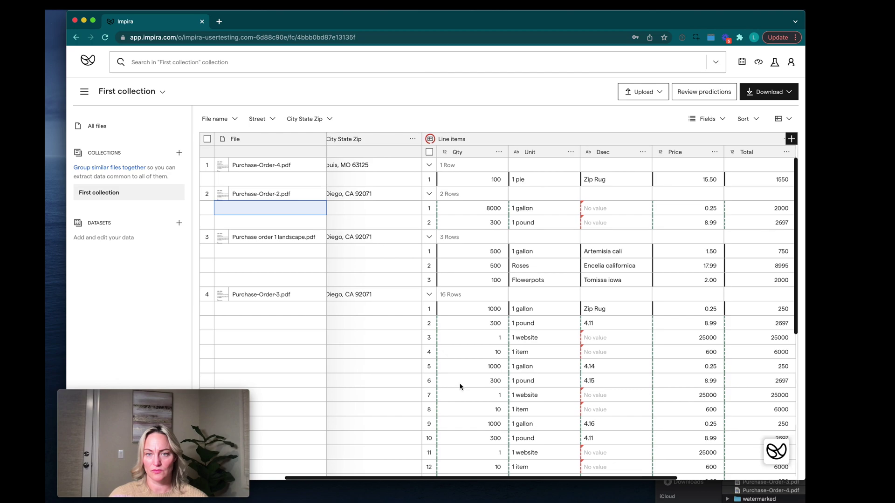
pyautogui.hscroll(-3, 460, 386)
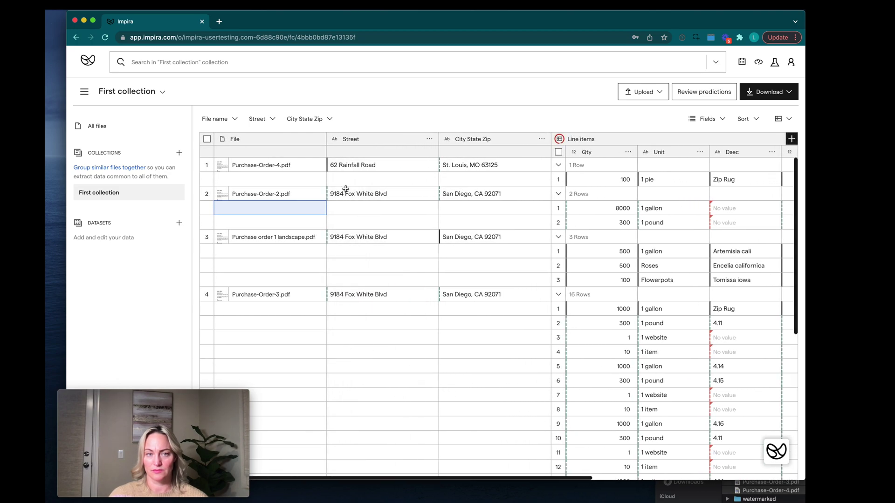
pyautogui.click(314, 194)
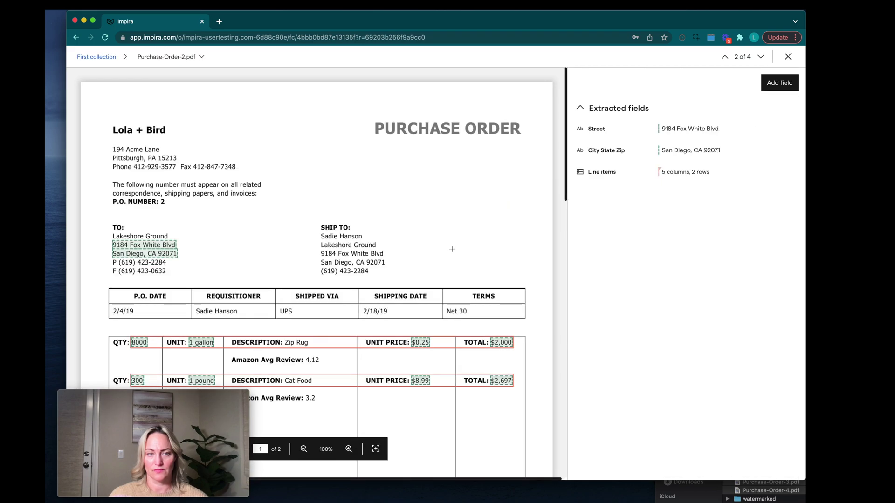
# Check the Line items of Purchase-Order-2 and the remaining documents through Purchase-Order-3, then return to the table.
pyautogui.click(679, 170)
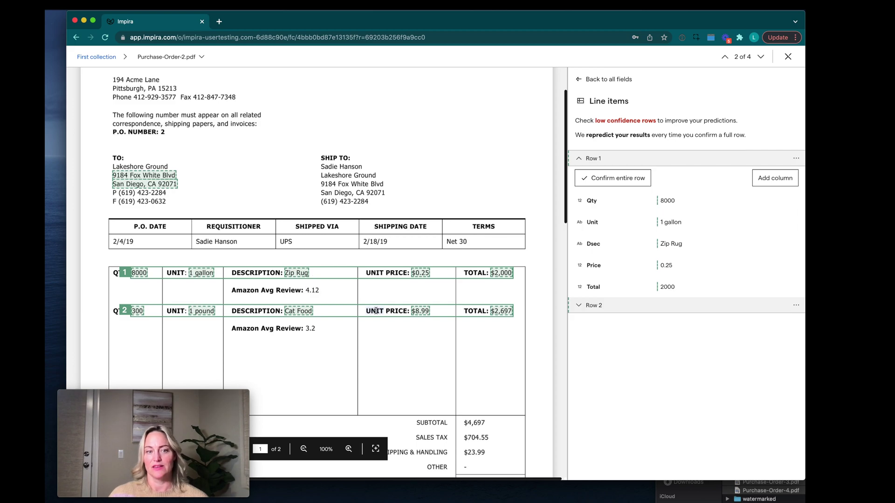
pyautogui.click(760, 57)
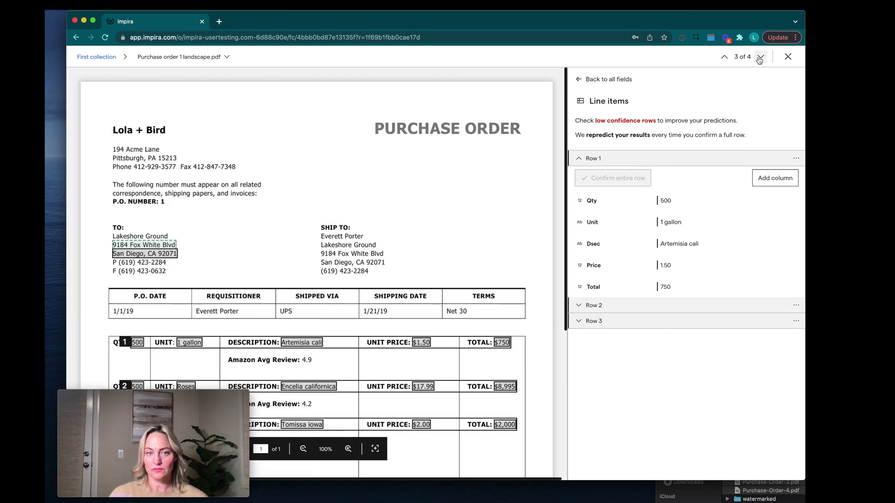
pyautogui.click(762, 58)
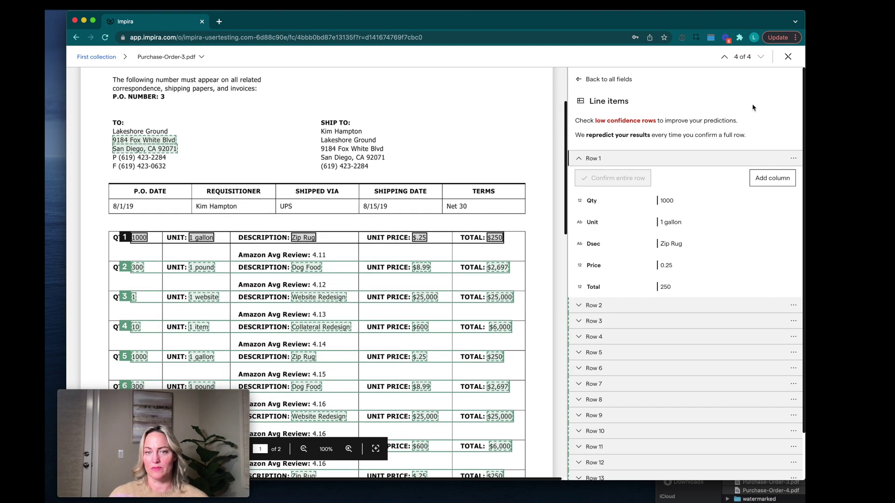
pyautogui.click(787, 56)
pyautogui.hscroll(5, 591, 275)
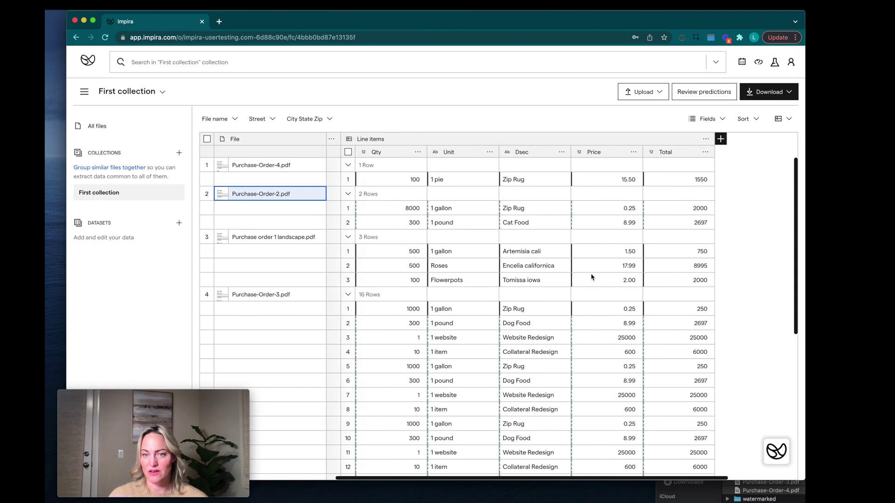
pyautogui.scroll(-8, 570, 305)
pyautogui.scroll(4, 570, 306)
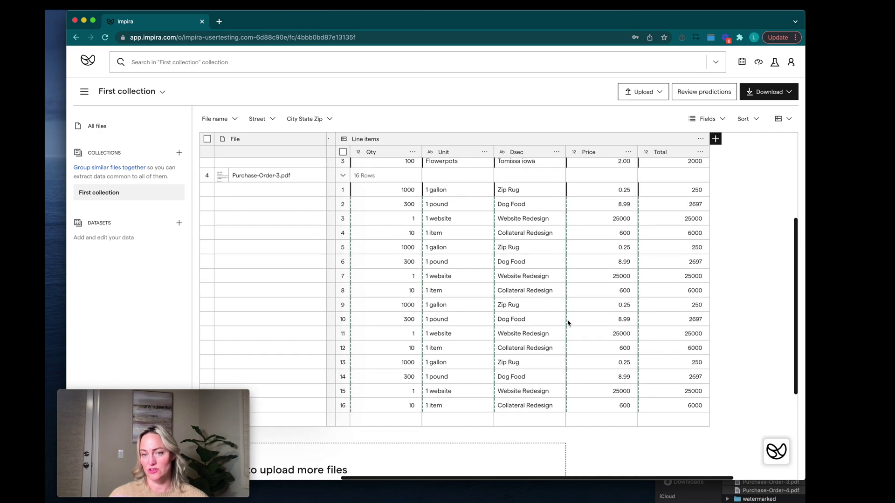
pyautogui.scroll(4, 578, 335)
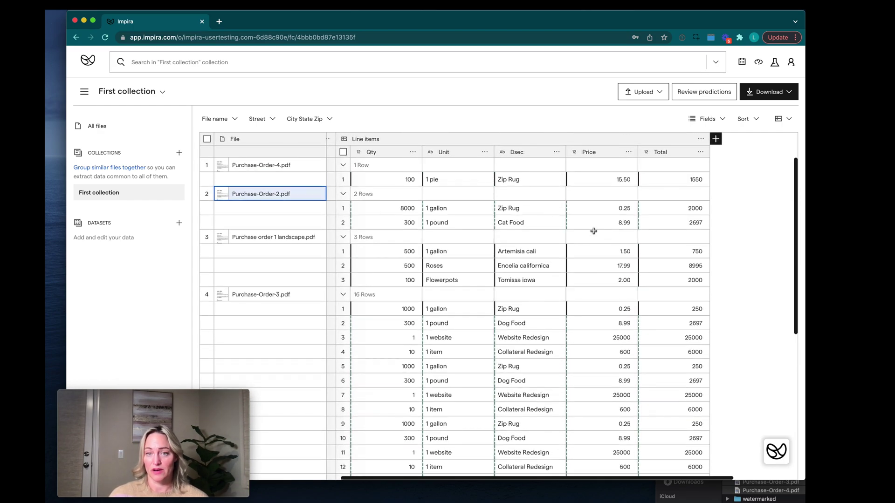
pyautogui.scroll(-10, 590, 347)
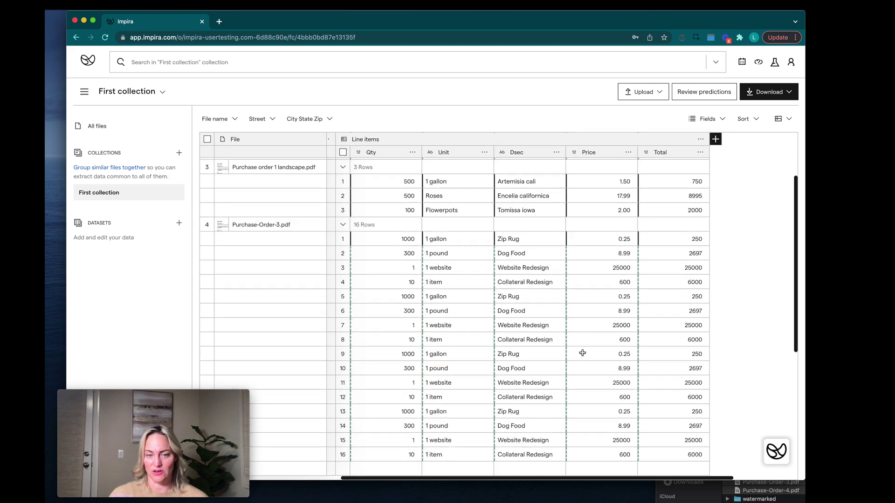
pyautogui.scroll(10, 583, 353)
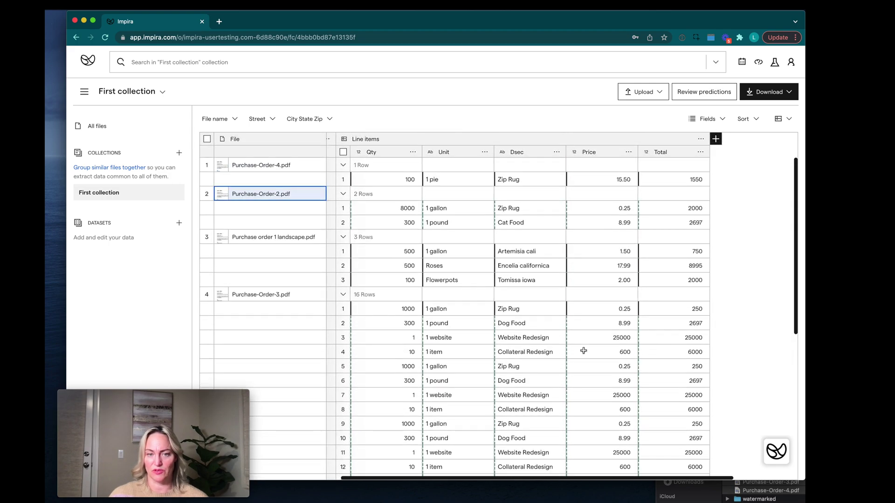
# Download the collection as CSV and open First collection (5).csv in Numbers.
pyautogui.click(760, 93)
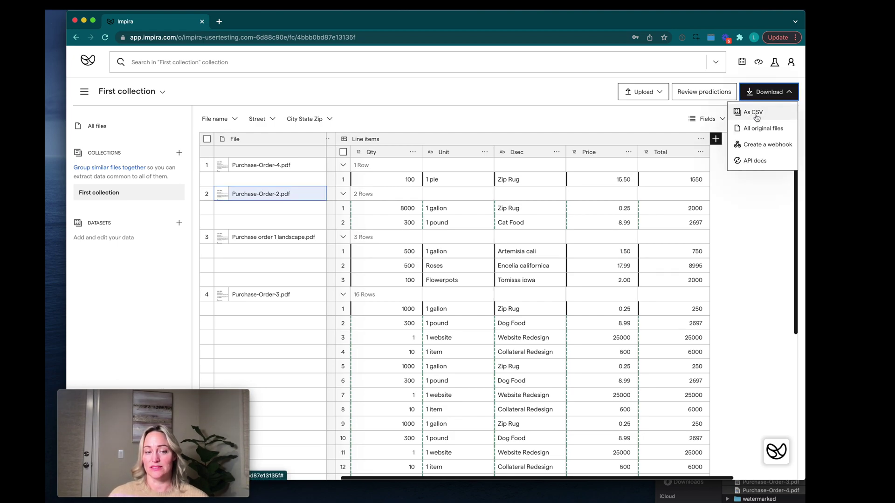
pyautogui.click(755, 113)
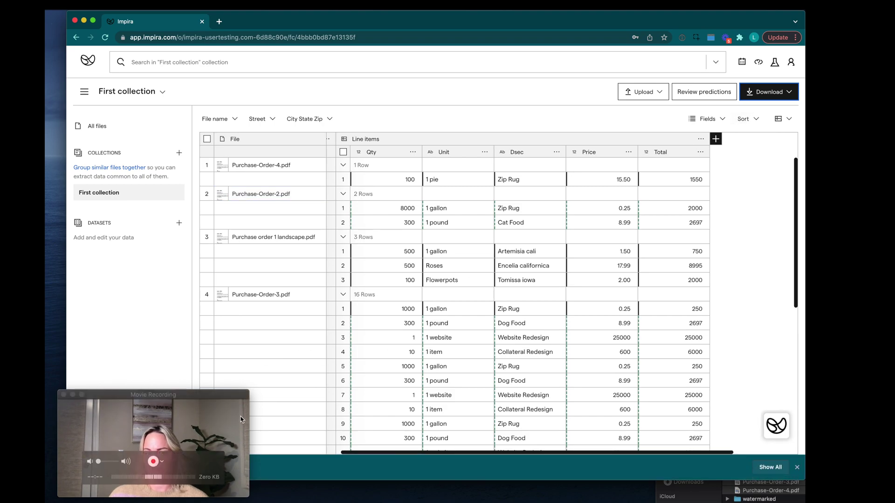
pyautogui.moveTo(153, 443); pyautogui.dragTo(164, 366)
pyautogui.click(126, 470)
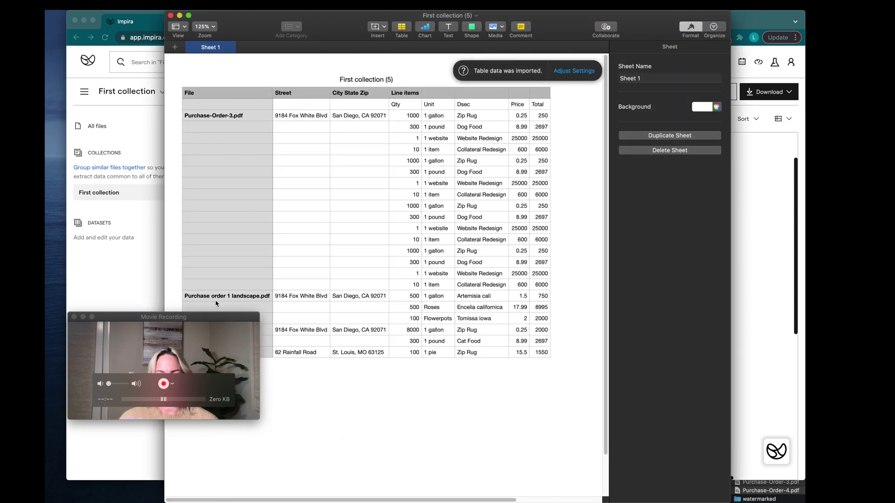
# Look over the imported address and line-item rows, then close the Numbers window.
pyautogui.moveTo(207, 316); pyautogui.dragTo(183, 367)
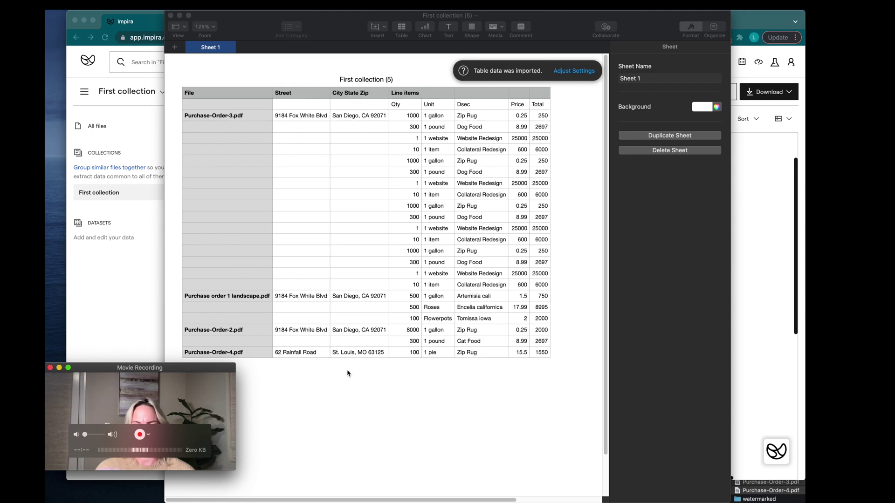
pyautogui.click(170, 16)
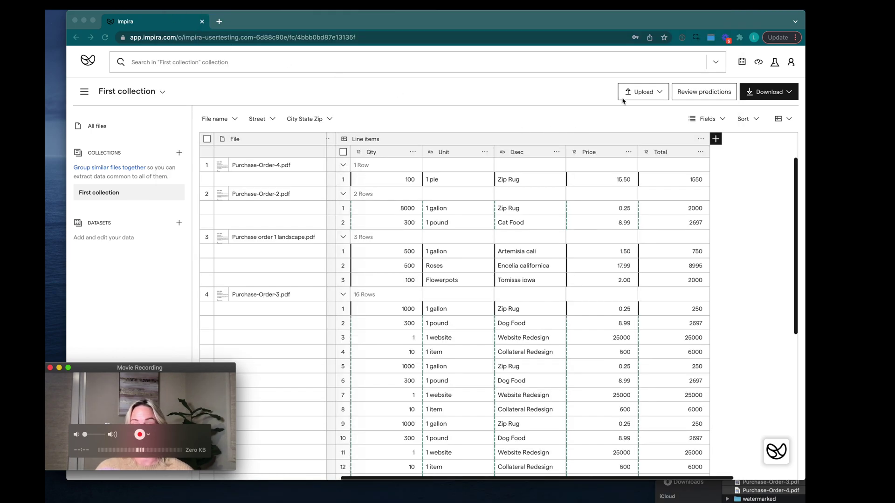
# List the collection's Upload sources, then its Download export options.
pyautogui.click(641, 92)
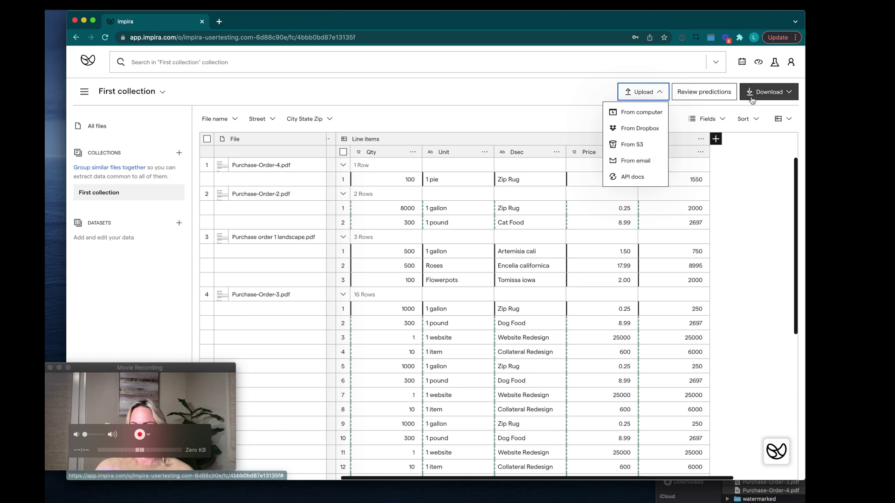
pyautogui.click(769, 92)
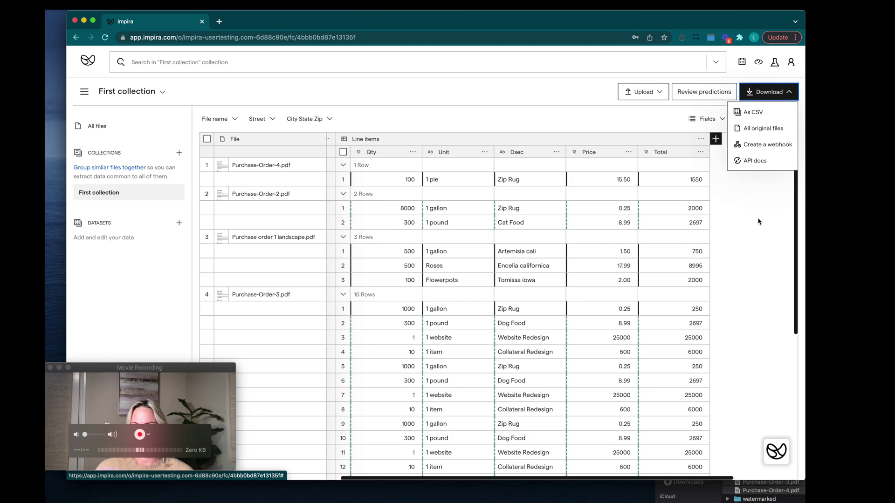